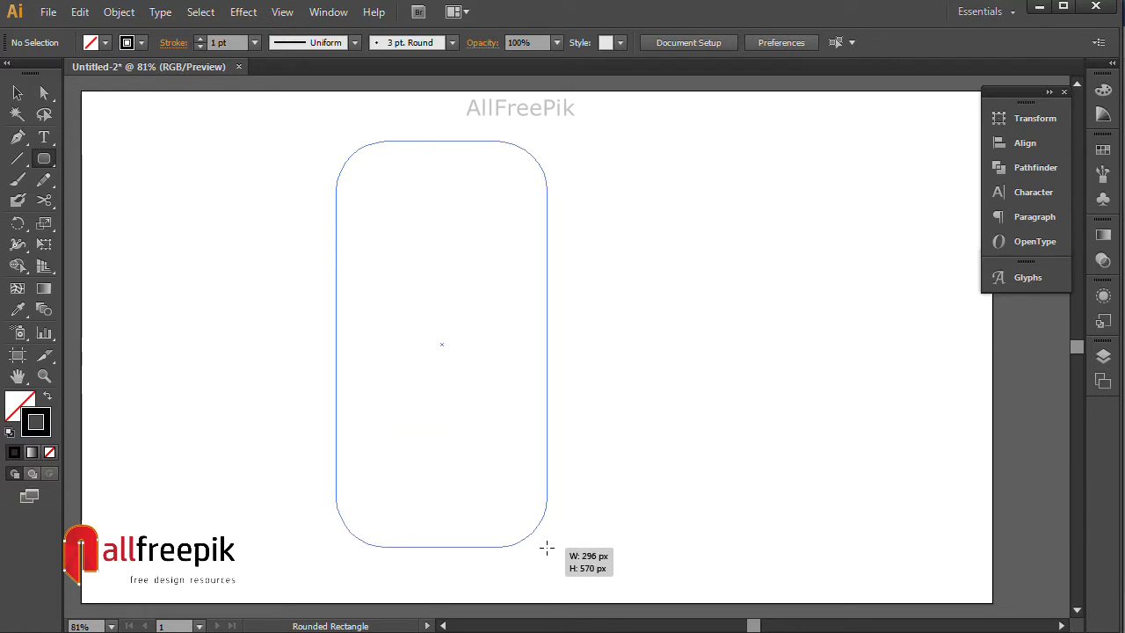
# Paste a copy of the rounded rectangle in front and shift it horizontally to the right so the two overlap.
pyautogui.click(18, 93)
pyautogui.click(123, 143)
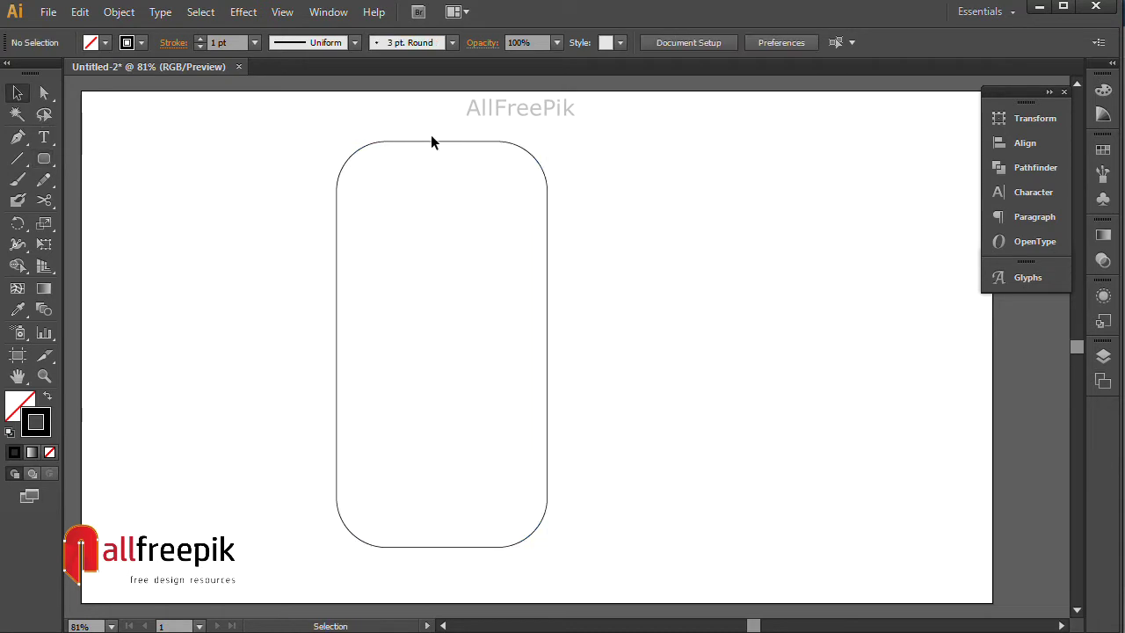
pyautogui.click(442, 140)
pyautogui.click(79, 13)
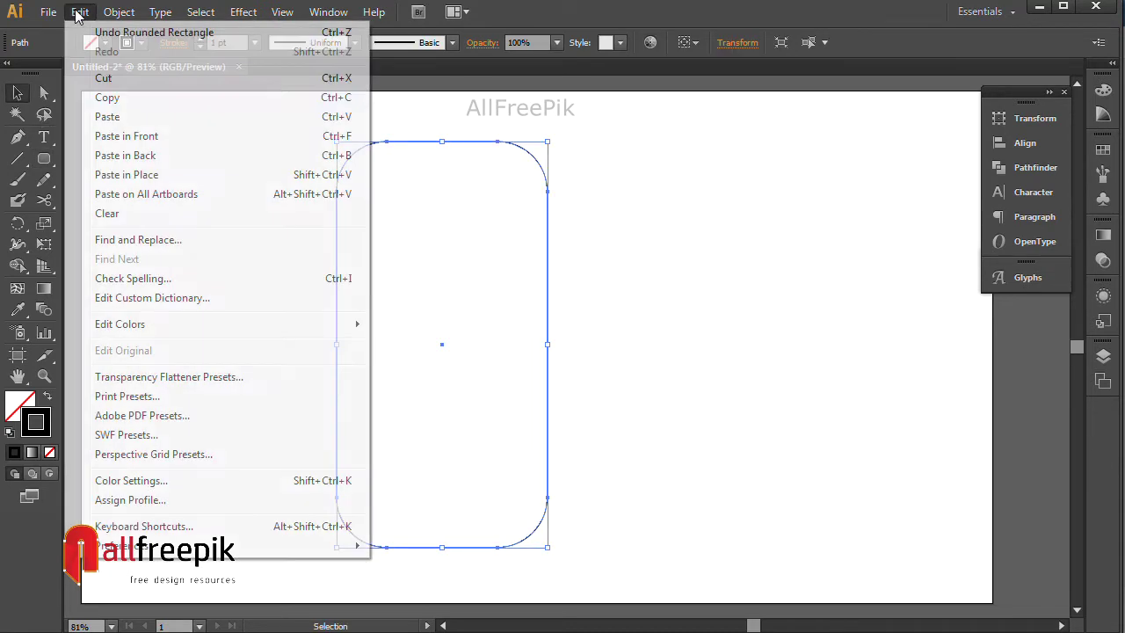
pyautogui.click(127, 97)
pyautogui.click(79, 12)
pyautogui.click(131, 135)
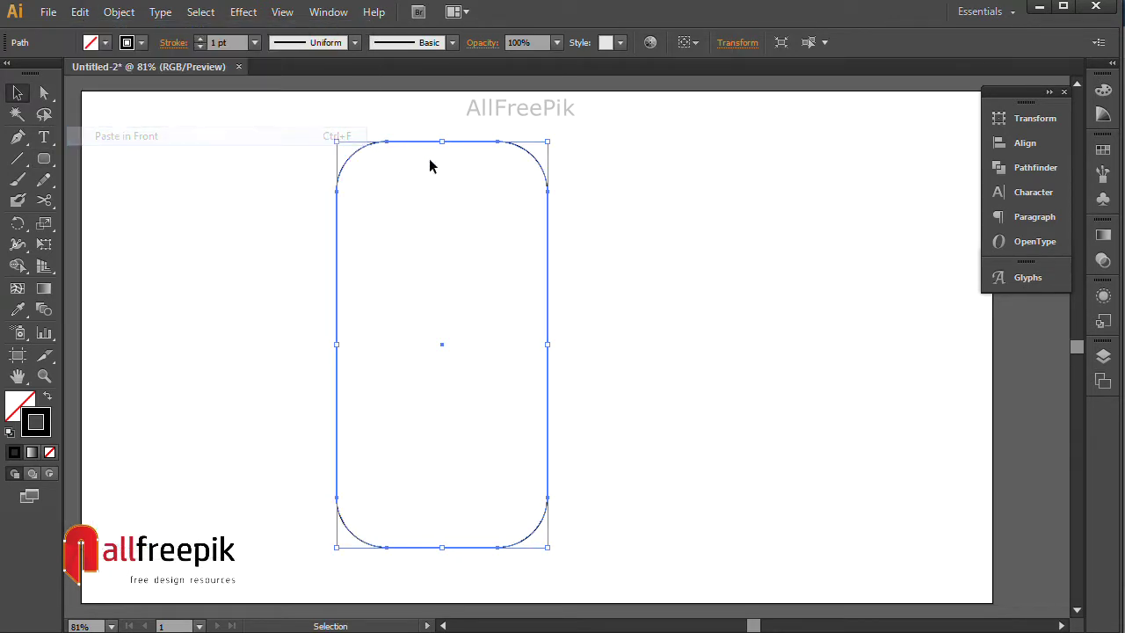
pyautogui.moveTo(473, 148); pyautogui.dragTo(543, 157)
pyautogui.click(674, 267)
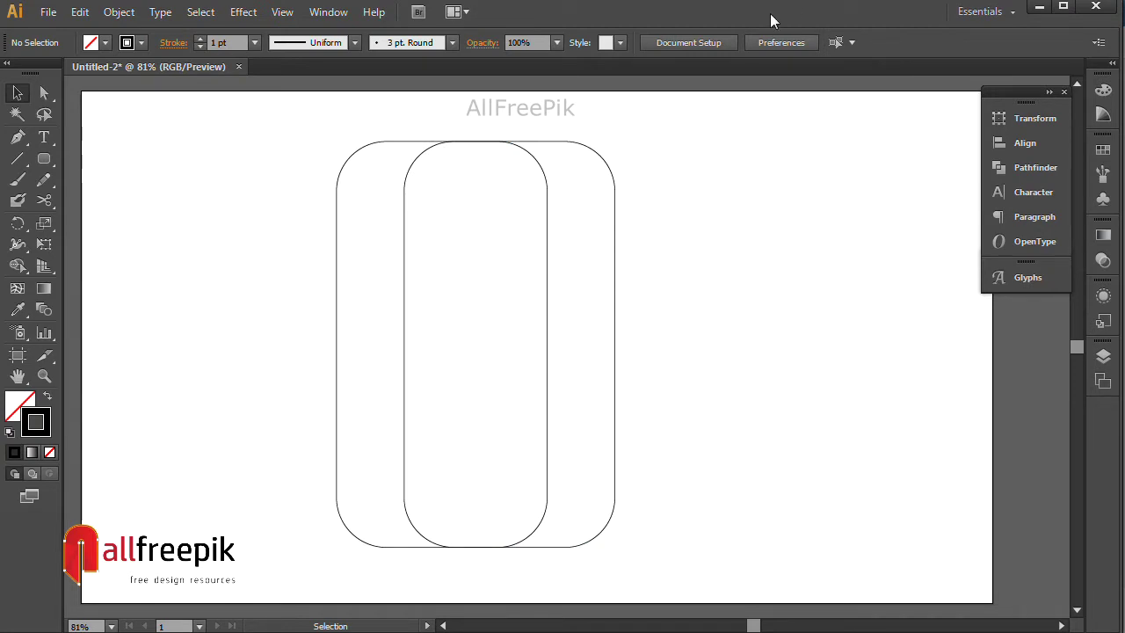
# Group the two overlapping rounded rectangles and add a copy of the group in front, rotated 90°.
pyautogui.hotkey('ctrl', 'a')
pyautogui.hotkey('ctrl', 'g')
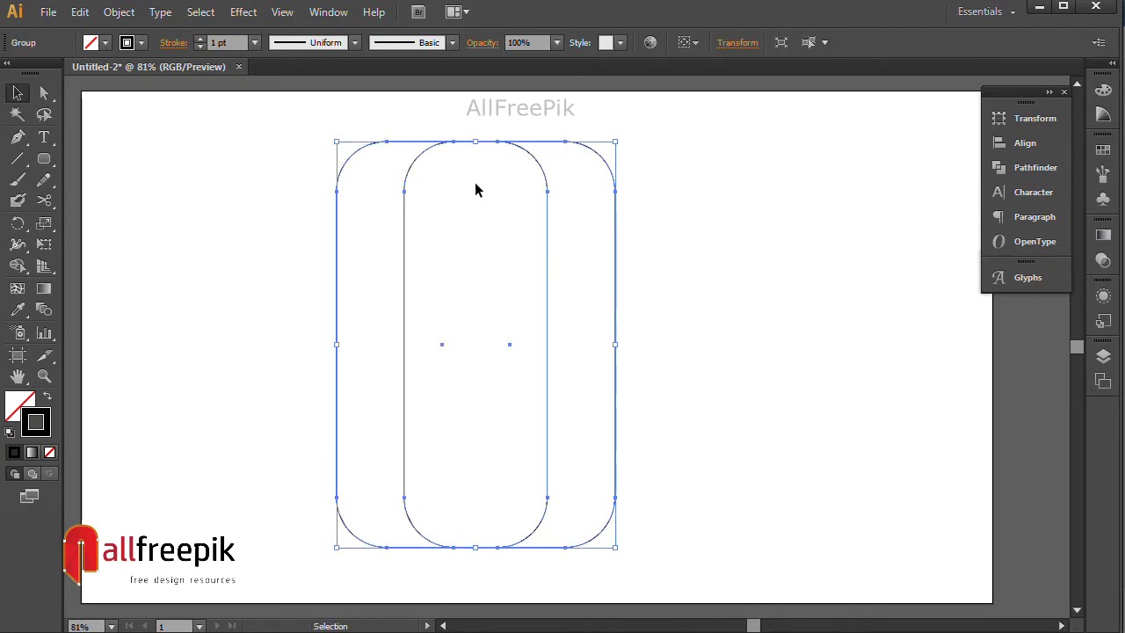
pyautogui.click(80, 12)
pyautogui.click(107, 97)
pyautogui.click(80, 11)
pyautogui.click(136, 138)
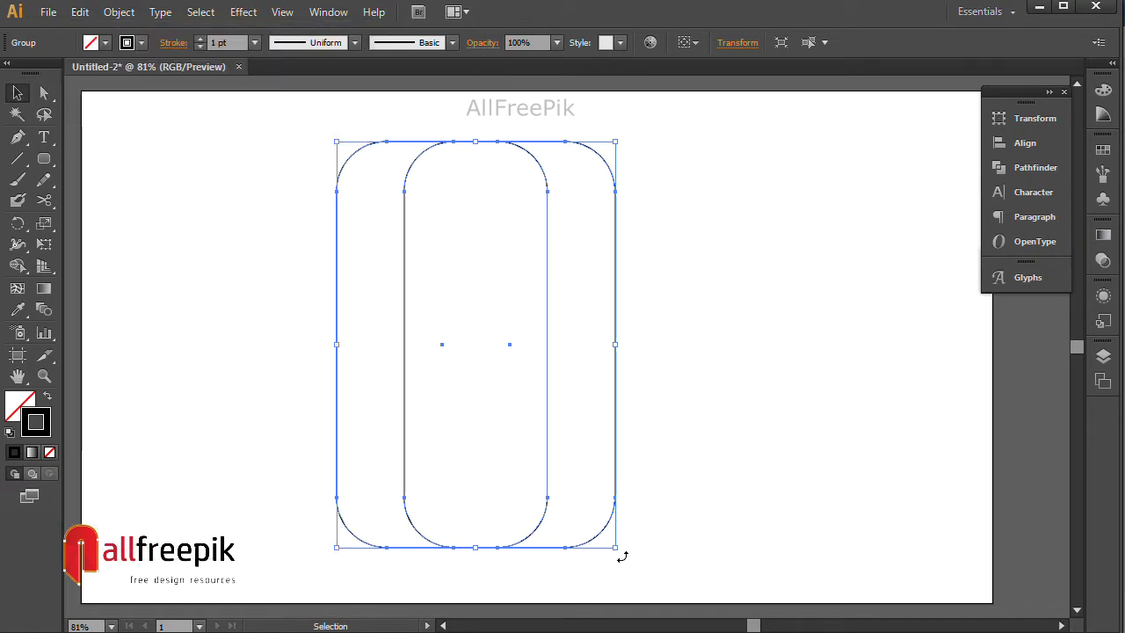
pyautogui.moveTo(621, 556); pyautogui.dragTo(726, 199)
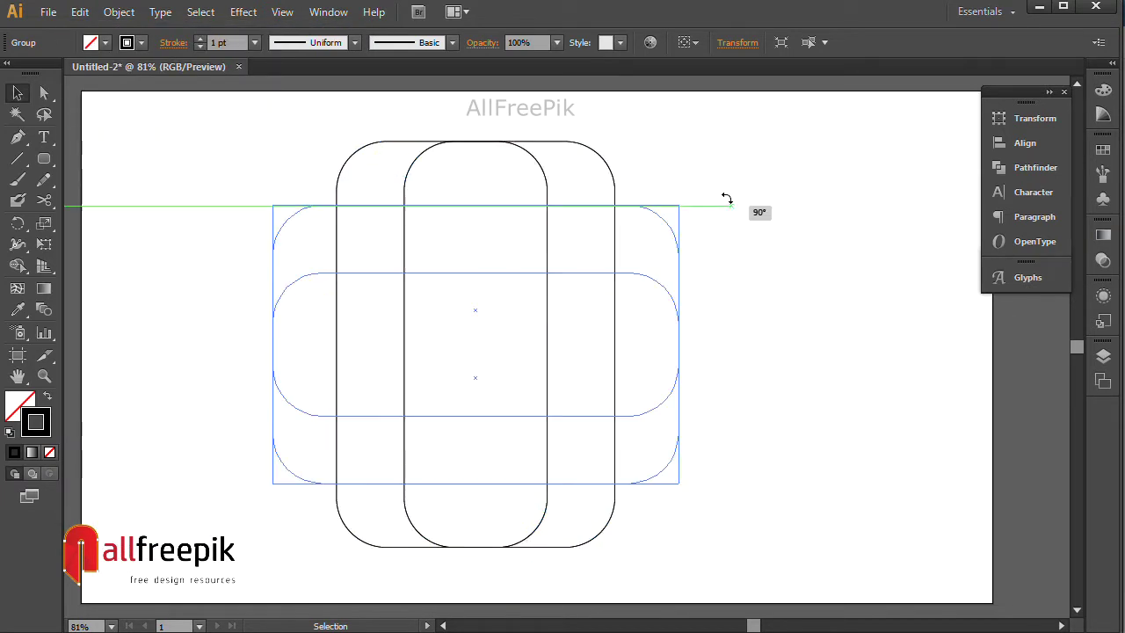
pyautogui.click(784, 279)
pyautogui.moveTo(382, 242); pyautogui.dragTo(778, 479)
pyautogui.click(813, 357)
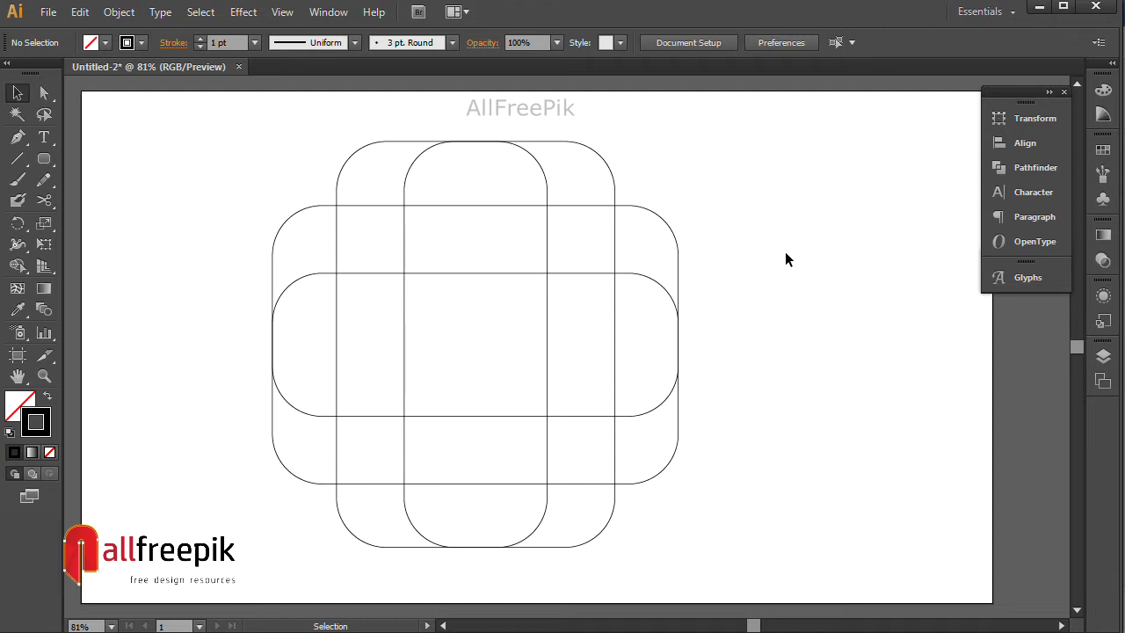
# Merge each of the four corner overlap squares with its adjoining band end using the Shape Builder, alternating vertical and horizontal bands.
pyautogui.moveTo(738, 191); pyautogui.dragTo(257, 433)
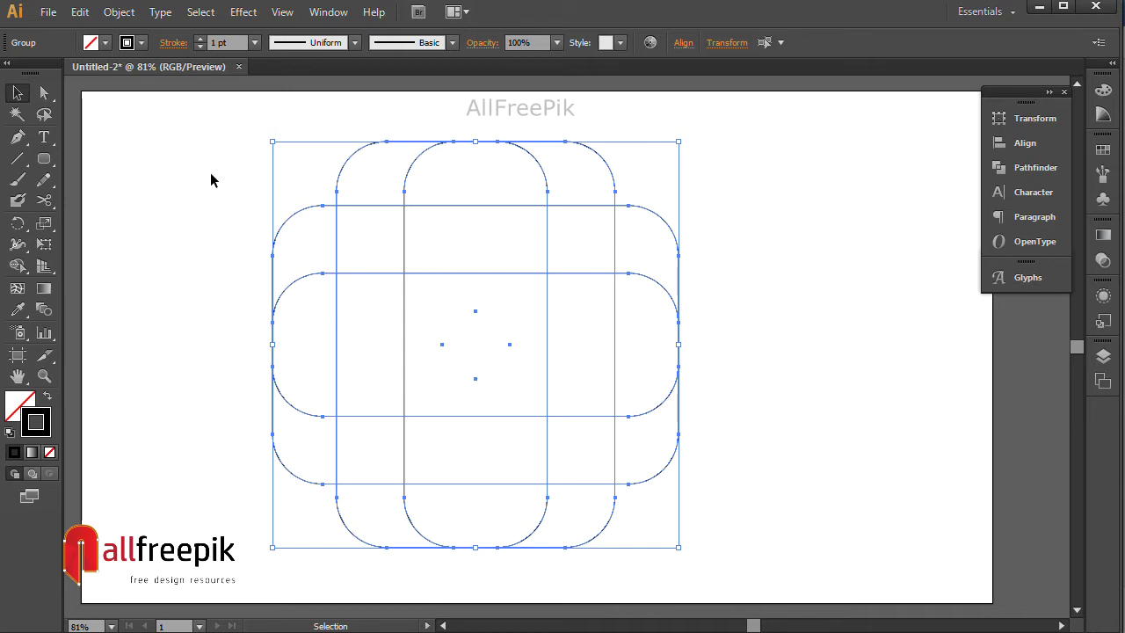
pyautogui.click(18, 266)
pyautogui.moveTo(572, 188)
pyautogui.mouseDown()
pyautogui.moveTo(577, 254)
pyautogui.moveTo(567, 188)
pyautogui.moveTo(585, 248)
pyautogui.mouseUp()
pyautogui.moveTo(648, 439); pyautogui.dragTo(578, 454)
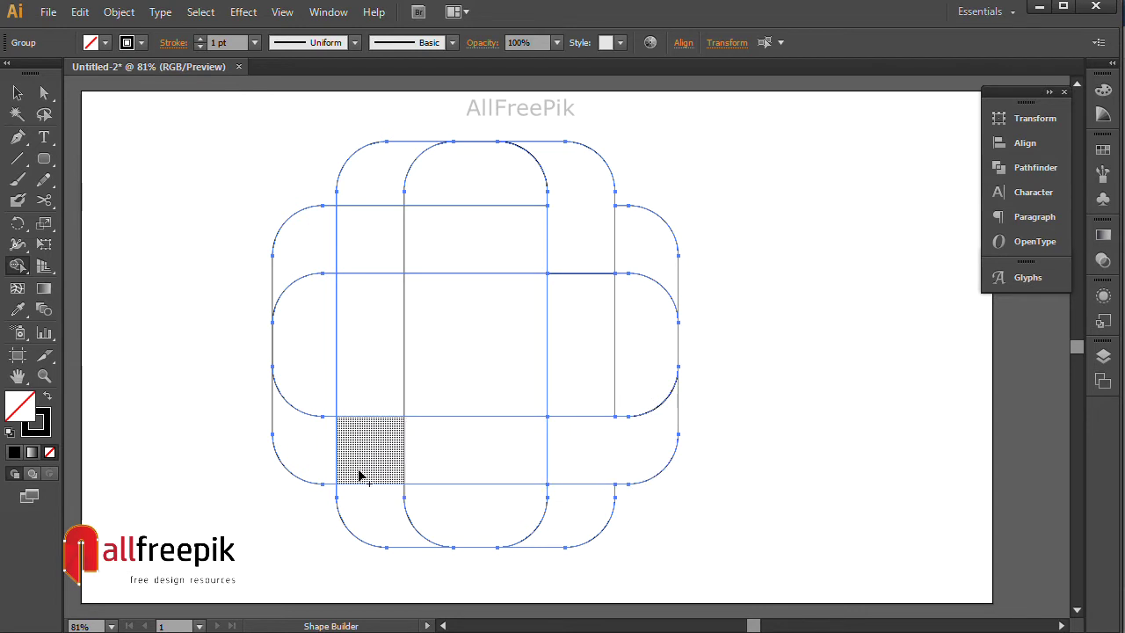
pyautogui.moveTo(370, 463)
pyautogui.mouseDown()
pyautogui.moveTo(382, 520)
pyautogui.moveTo(373, 499)
pyautogui.mouseUp()
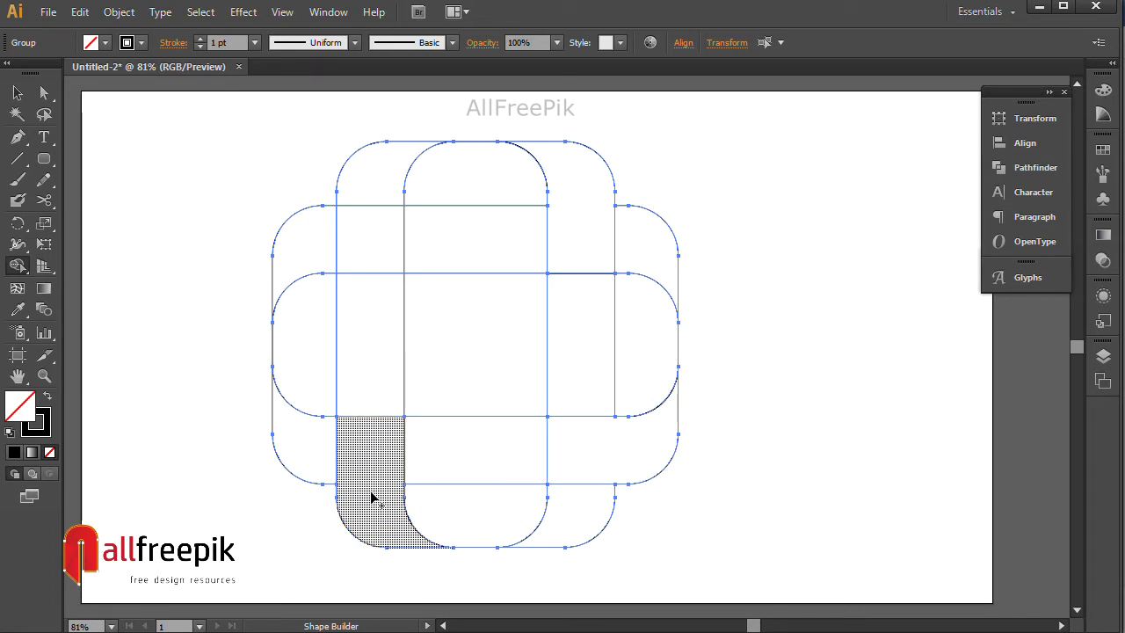
pyautogui.moveTo(372, 252); pyautogui.dragTo(299, 255)
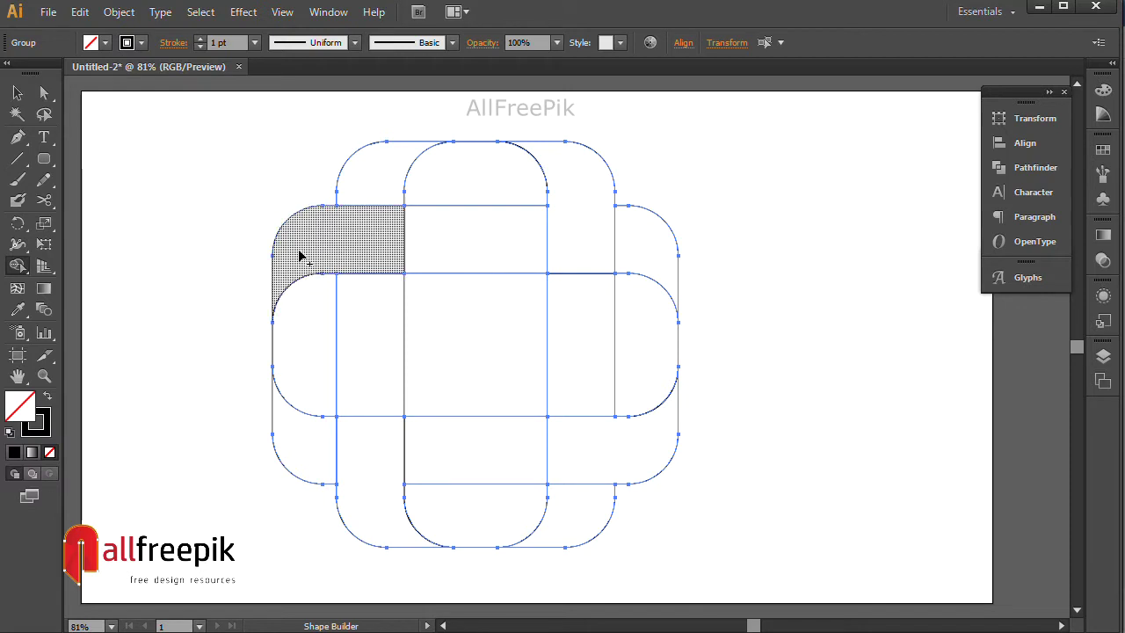
pyautogui.press('v')
pyautogui.hotkey('ctrl', 'shift', 'a')
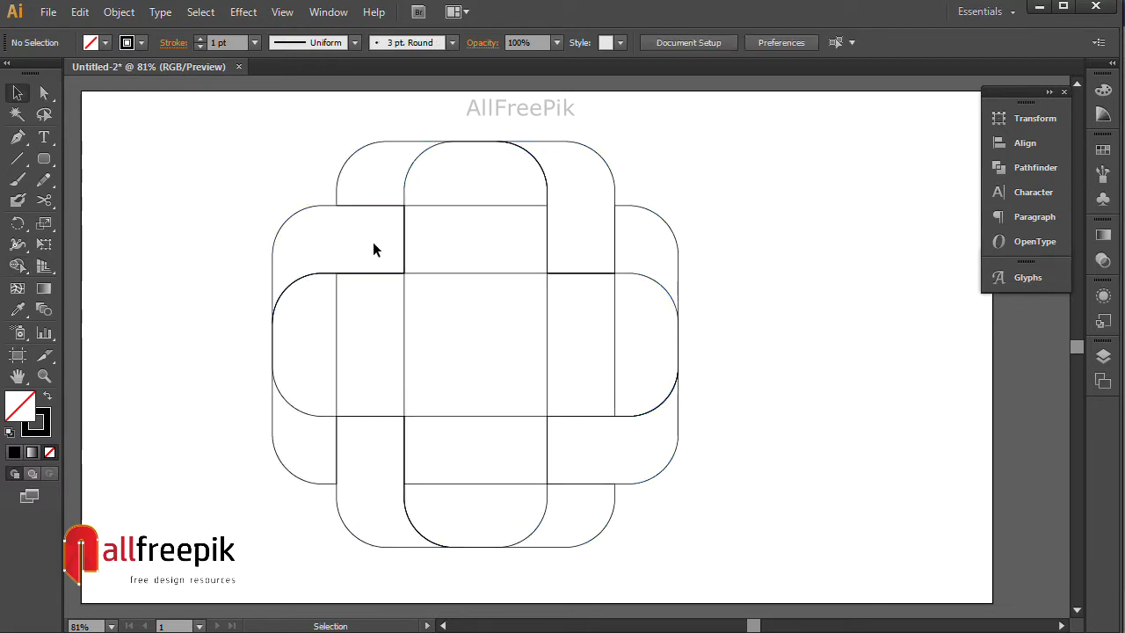
# Merge each long band end on the four sides with its neighbouring corner region using the Shape Builder.
pyautogui.click(407, 182)
pyautogui.moveTo(221, 124); pyautogui.dragTo(750, 566)
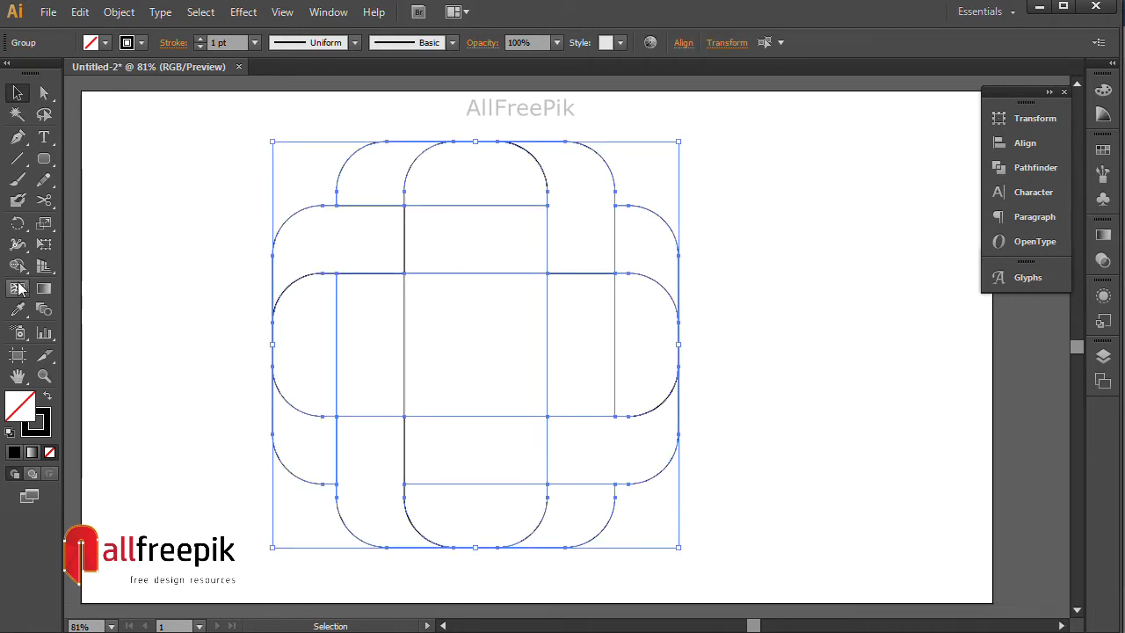
pyautogui.click(18, 265)
pyautogui.moveTo(382, 176); pyautogui.dragTo(466, 177)
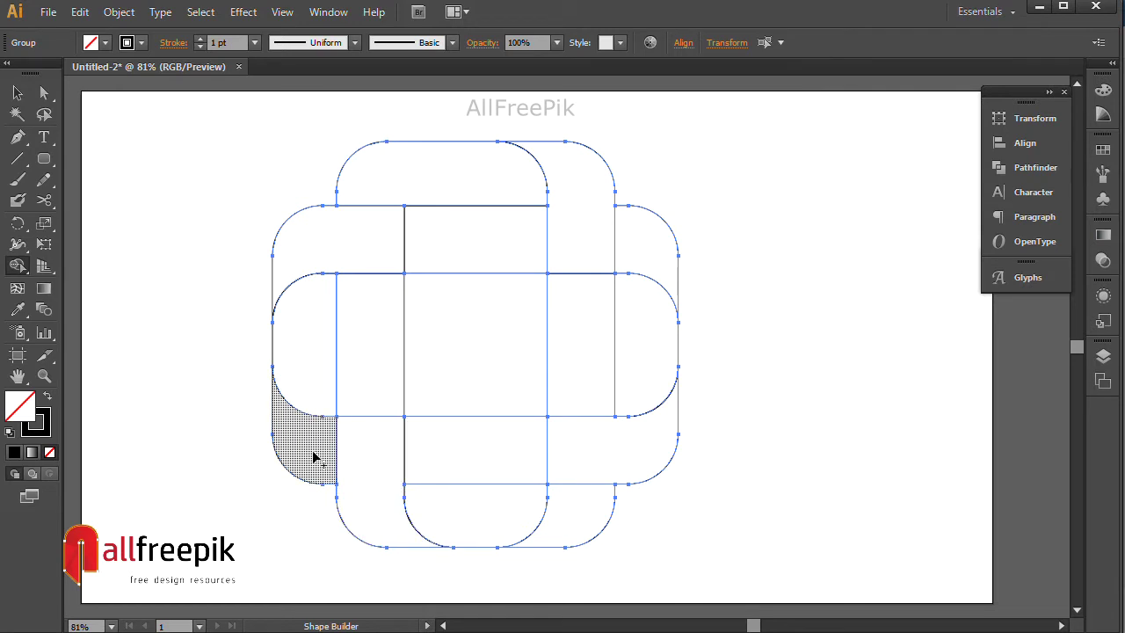
pyautogui.moveTo(313, 381); pyautogui.dragTo(311, 464)
pyautogui.moveTo(515, 519); pyautogui.dragTo(589, 517)
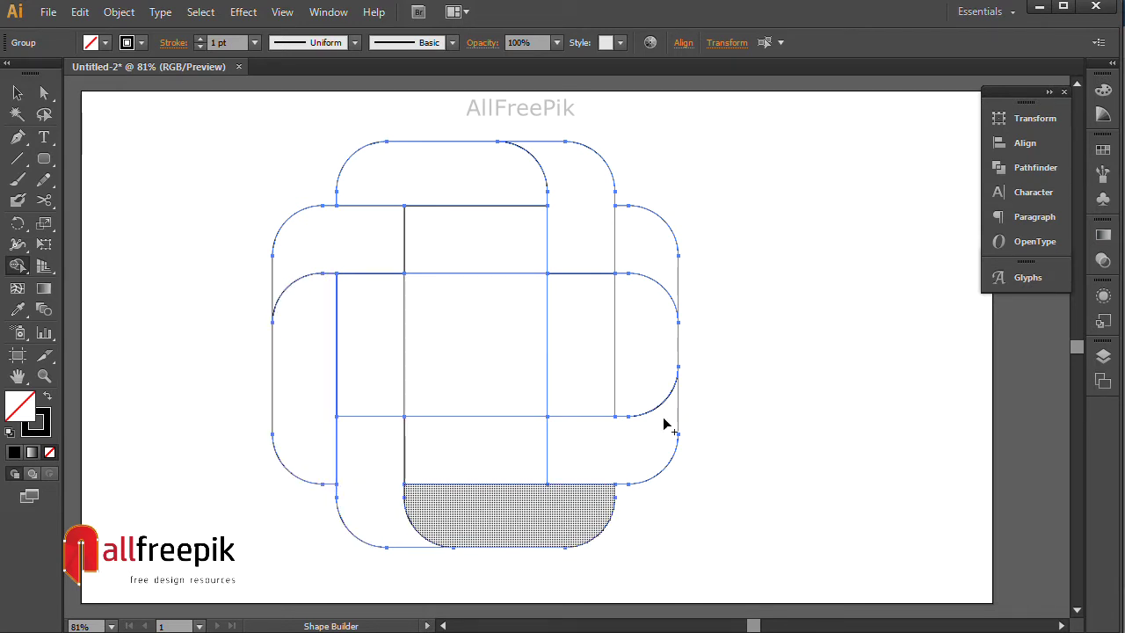
pyautogui.moveTo(645, 318); pyautogui.dragTo(640, 249)
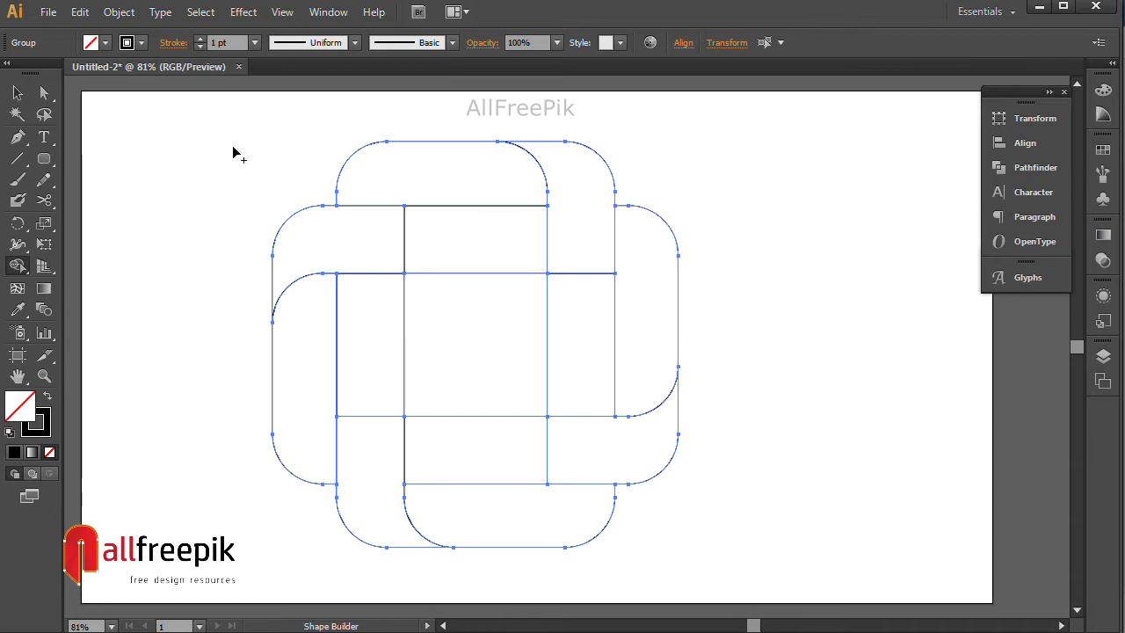
pyautogui.click(19, 91)
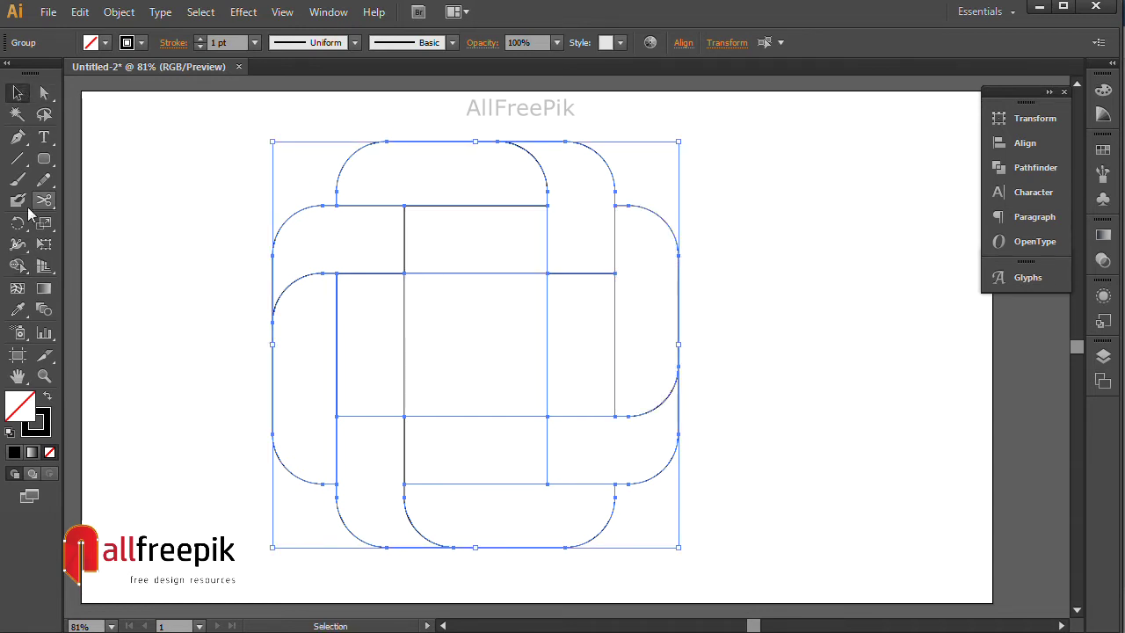
# Remove the inner dividing regions within the interlaced frame using the Shape Builder and ungroup the artwork.
pyautogui.click(16, 268)
pyautogui.moveTo(464, 336); pyautogui.dragTo(560, 337)
pyautogui.moveTo(466, 253); pyautogui.dragTo(469, 452)
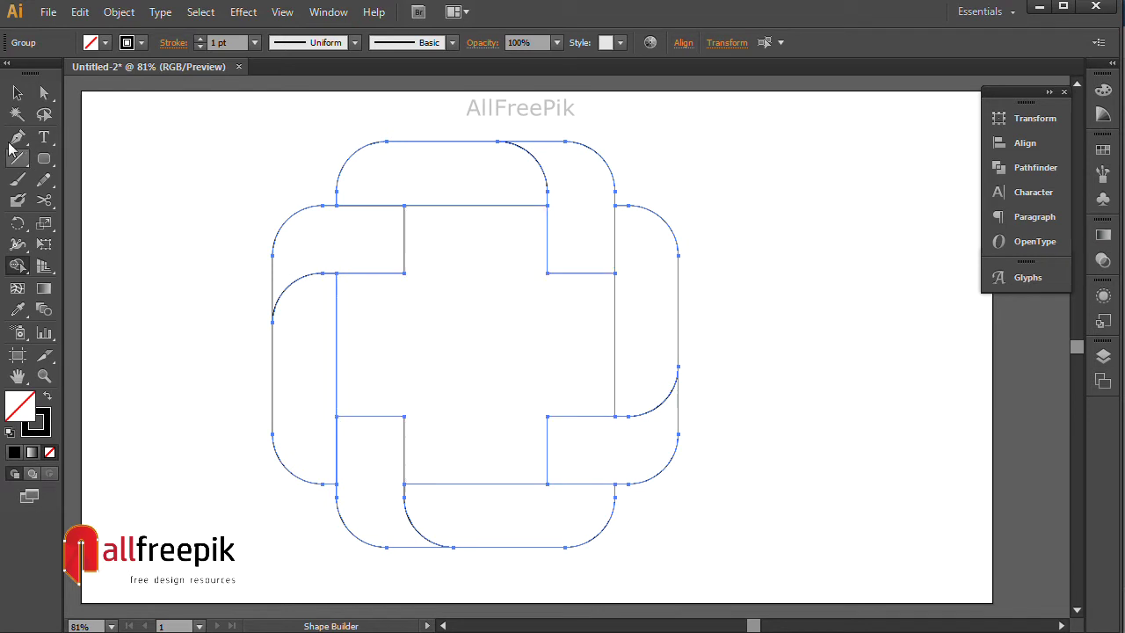
pyautogui.click(18, 93)
pyautogui.click(138, 168)
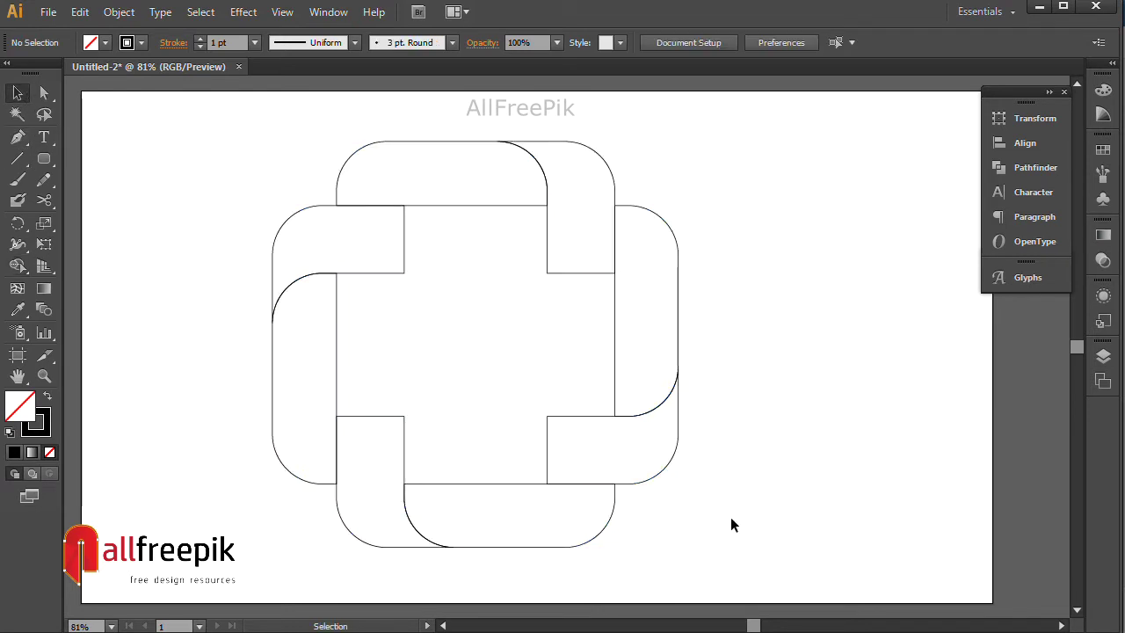
pyautogui.click(496, 142)
pyautogui.click(587, 116)
# Apply Offset Path to all eight band pieces with an offset of -5 px and the preview enabled.
pyautogui.click(597, 150)
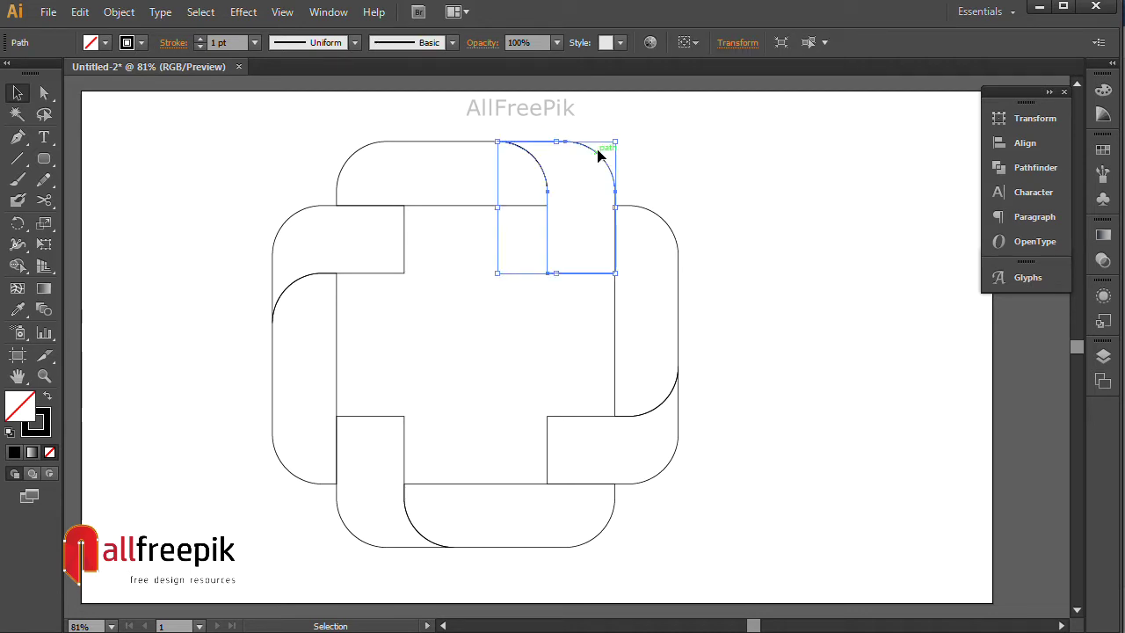
pyautogui.keyDown('shift'); pyautogui.click(448, 144); pyautogui.keyUp('shift')
pyautogui.keyDown('shift'); pyautogui.click(676, 308); pyautogui.keyUp('shift')
pyautogui.keyDown('shift'); pyautogui.click(662, 477); pyautogui.keyUp('shift')
pyautogui.keyDown('shift'); pyautogui.click(576, 546); pyautogui.keyUp('shift')
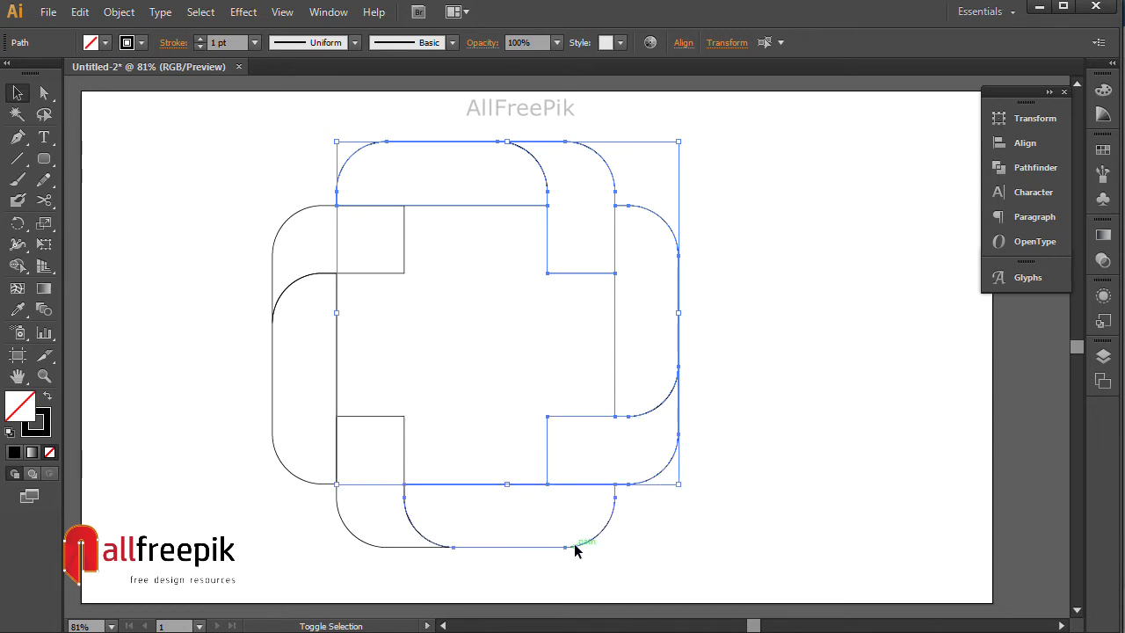
pyautogui.keyDown('shift'); pyautogui.click(359, 538); pyautogui.keyUp('shift')
pyautogui.keyDown('shift'); pyautogui.click(296, 480); pyautogui.keyUp('shift')
pyautogui.keyDown('shift'); pyautogui.click(295, 480); pyautogui.keyUp('shift')
pyautogui.keyDown('shift'); pyautogui.click(312, 207); pyautogui.keyUp('shift')
pyautogui.click(121, 12)
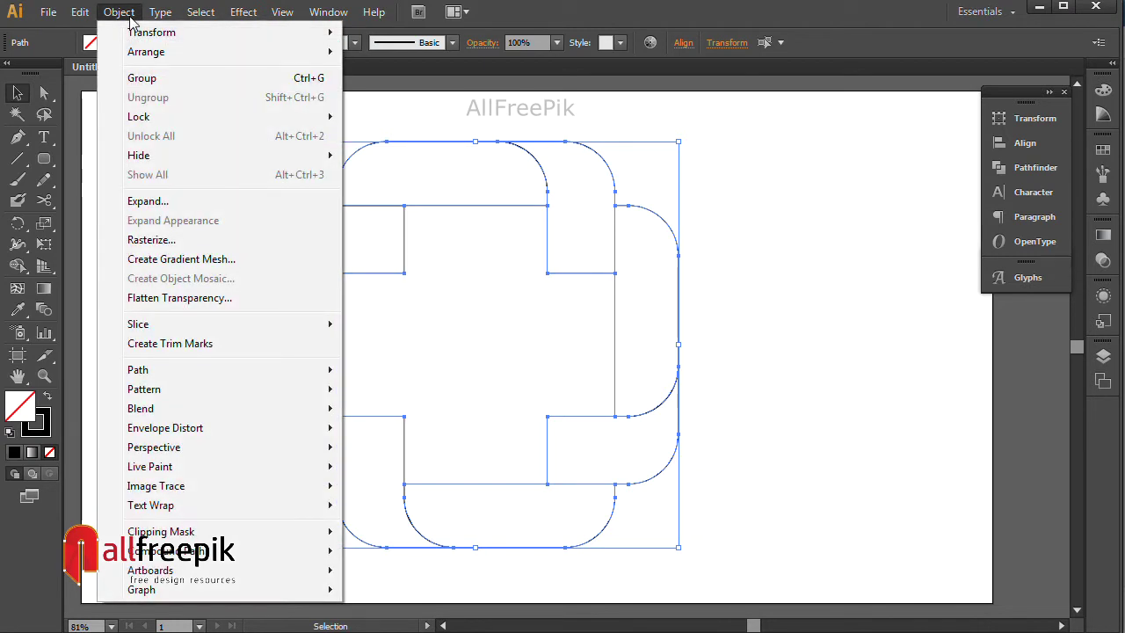
pyautogui.moveTo(84, 12)
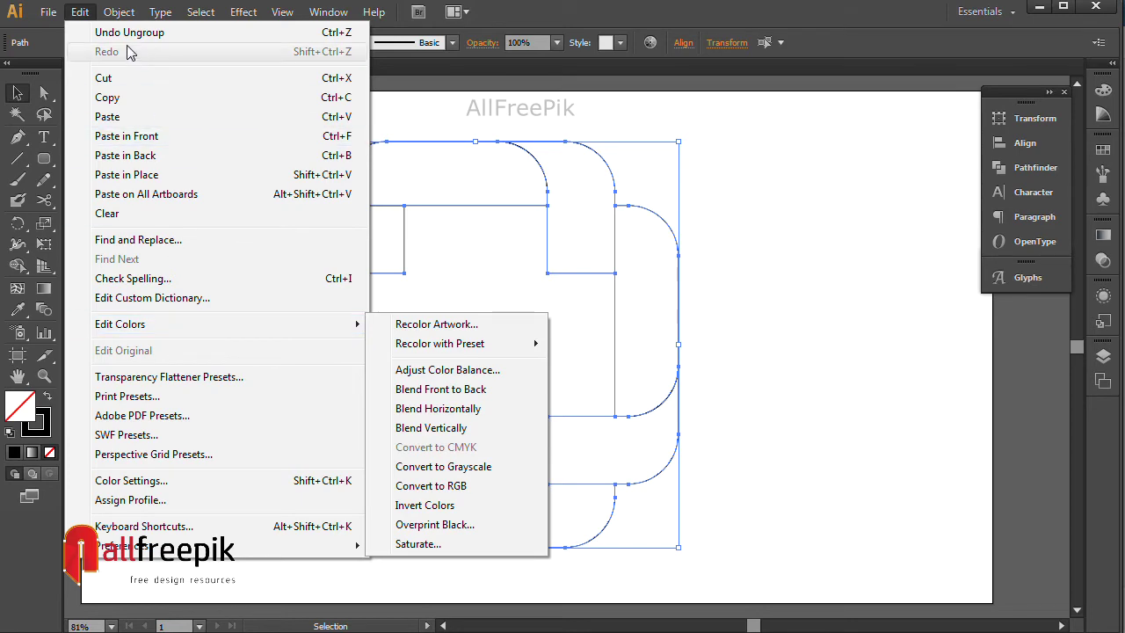
pyautogui.moveTo(121, 12)
pyautogui.moveTo(197, 376)
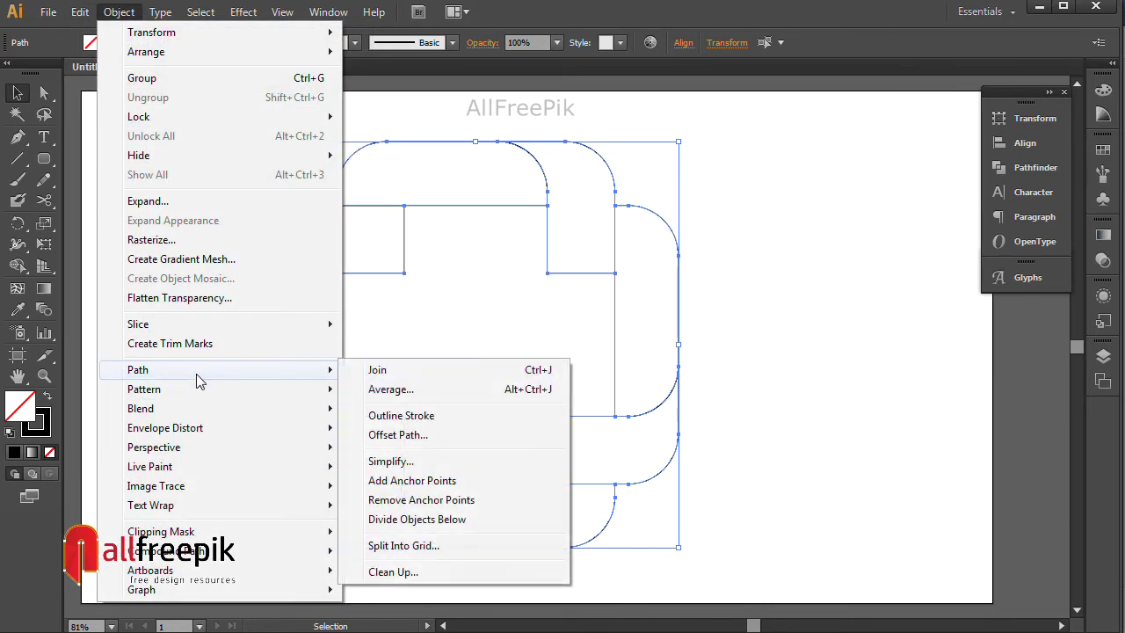
pyautogui.click(416, 434)
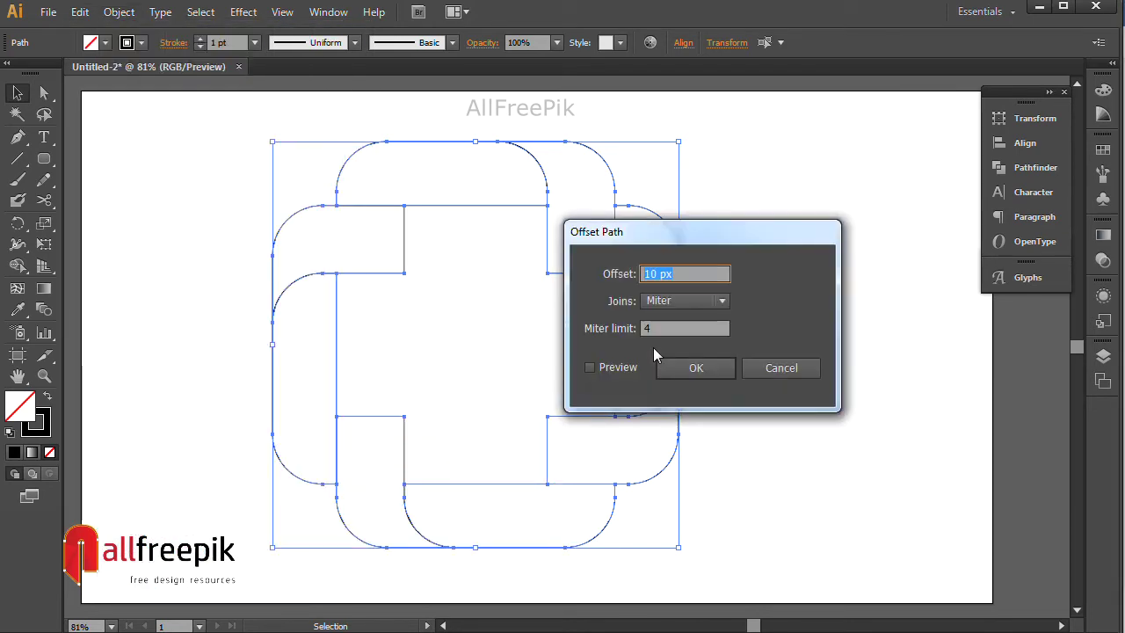
pyautogui.write('-5')
pyautogui.click(619, 369)
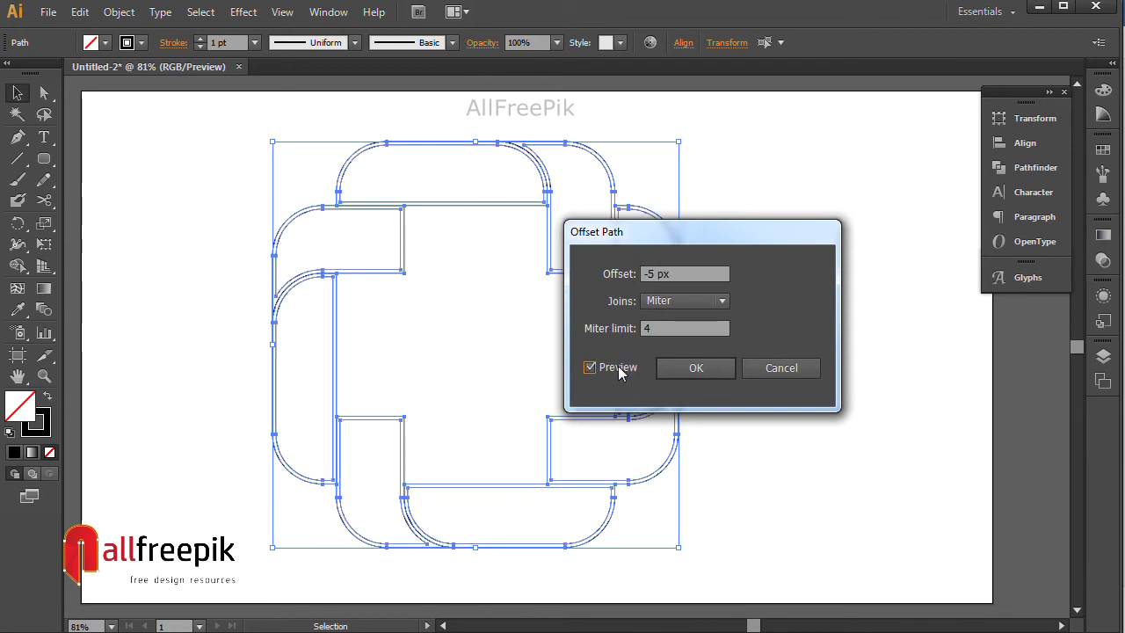
pyautogui.click(706, 372)
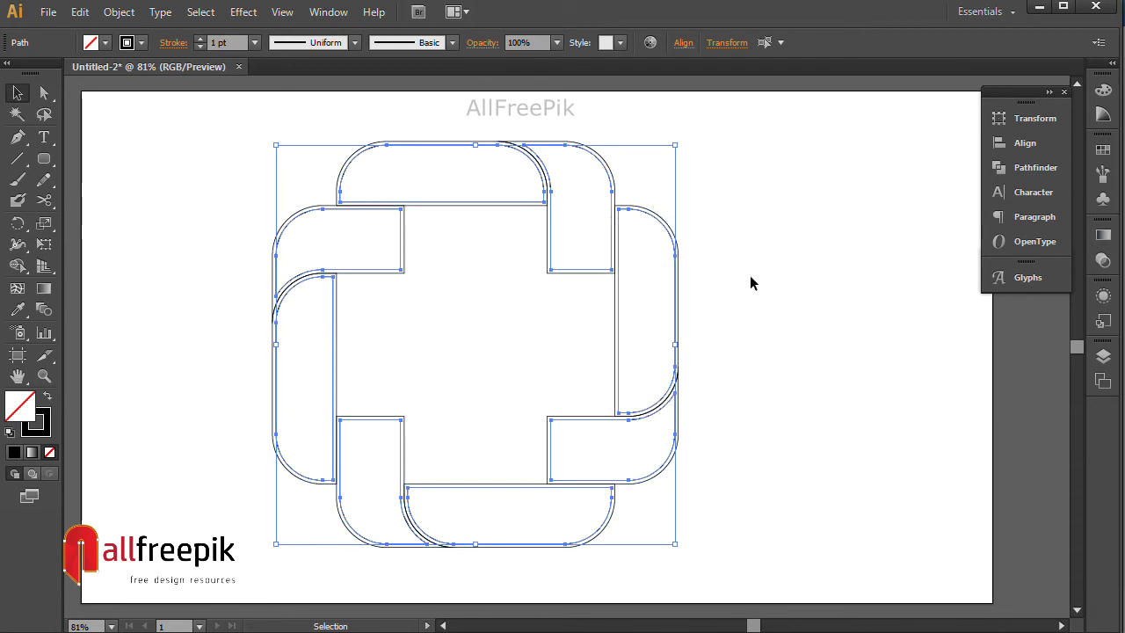
pyautogui.click(761, 223)
# Delete the original outer outlines around the two top pieces and the two right-side pieces, keeping the offset paths.
pyautogui.click(586, 151)
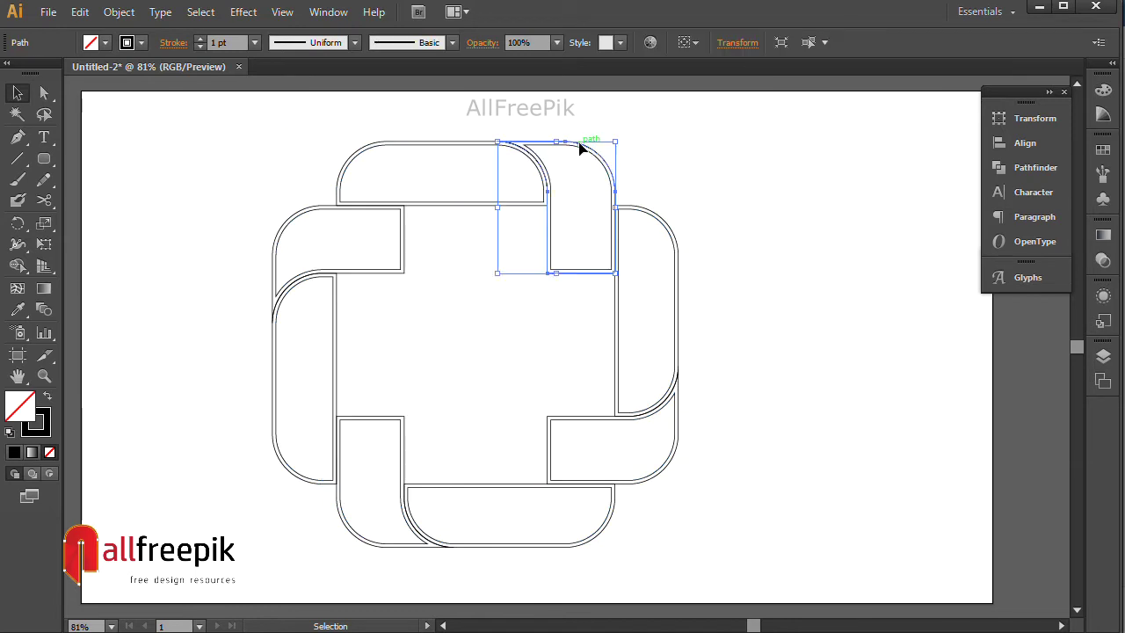
pyautogui.keyDown('shift'); pyautogui.click(481, 148); pyautogui.keyUp('shift')
pyautogui.press('Delete')
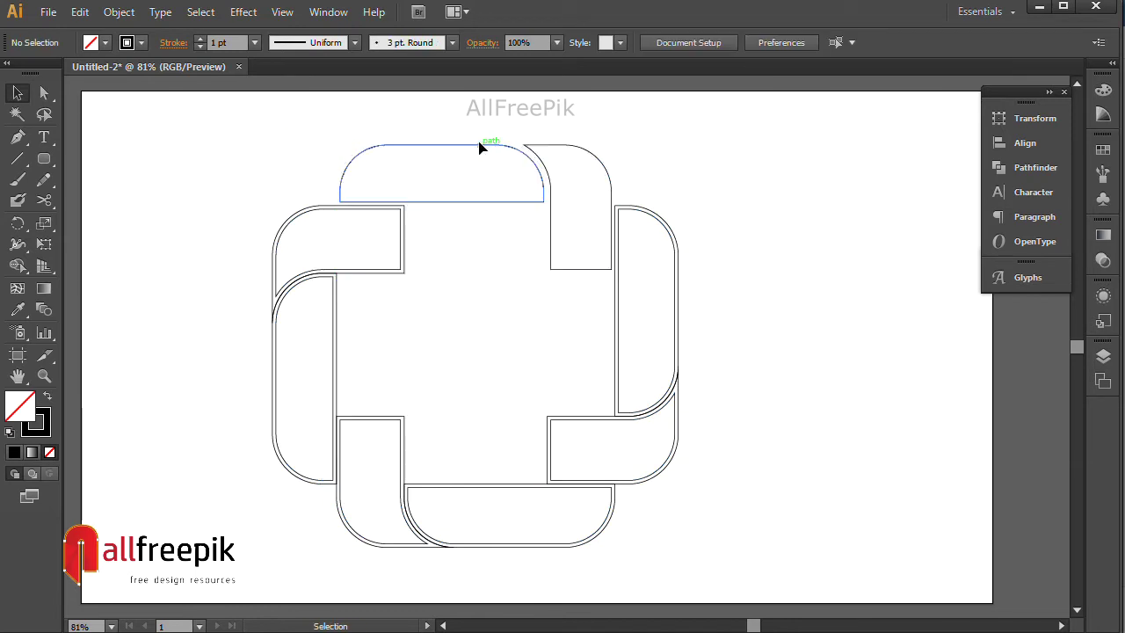
pyautogui.click(647, 213)
pyautogui.keyDown('shift'); pyautogui.click(671, 463); pyautogui.keyUp('shift')
pyautogui.press('Delete')
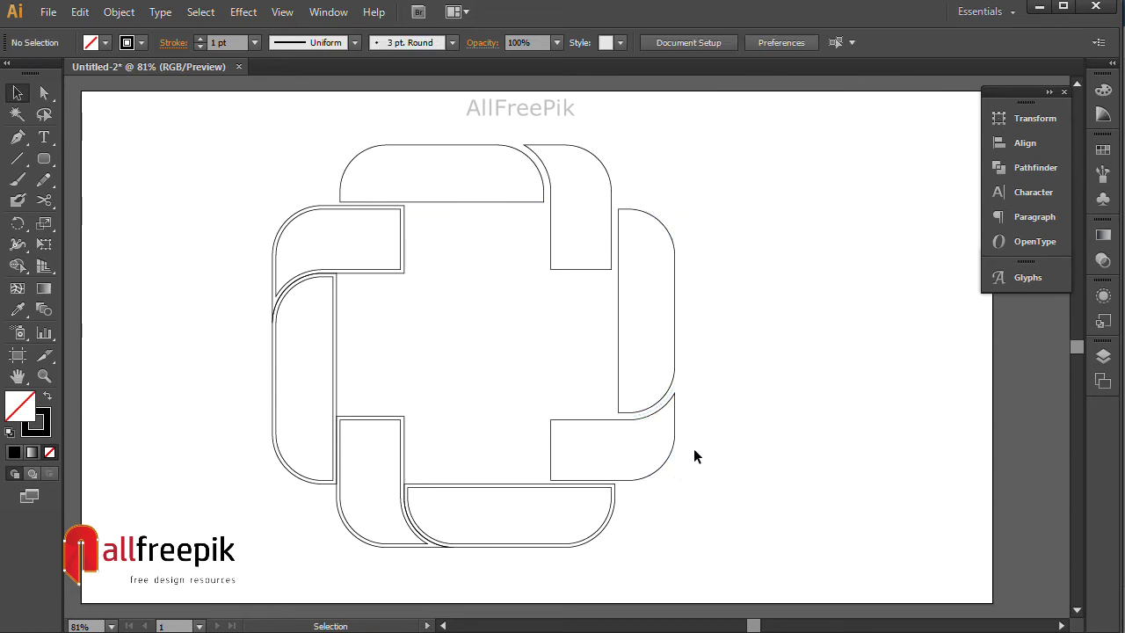
# Delete the original outer outlines around the two bottom pieces and the two left-side pieces.
pyautogui.click(602, 530)
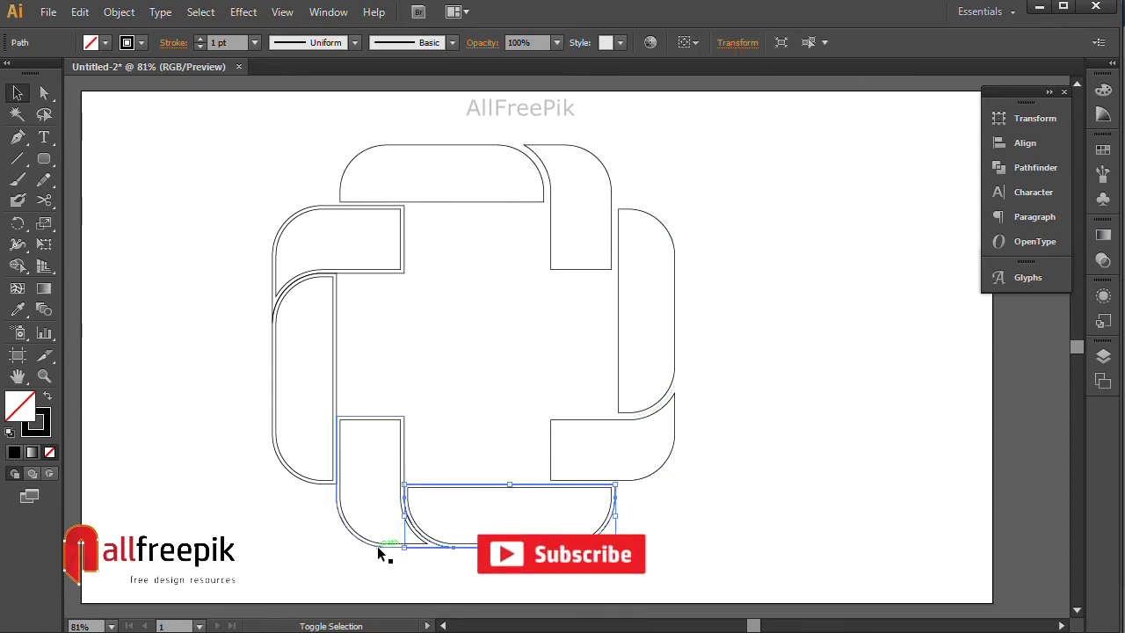
pyautogui.keyDown('shift'); pyautogui.click(381, 547); pyautogui.keyUp('shift')
pyautogui.keyDown('shift'); pyautogui.click(302, 479); pyautogui.keyUp('shift')
pyautogui.keyDown('shift'); pyautogui.click(275, 228); pyautogui.keyUp('shift')
pyautogui.click(80, 12)
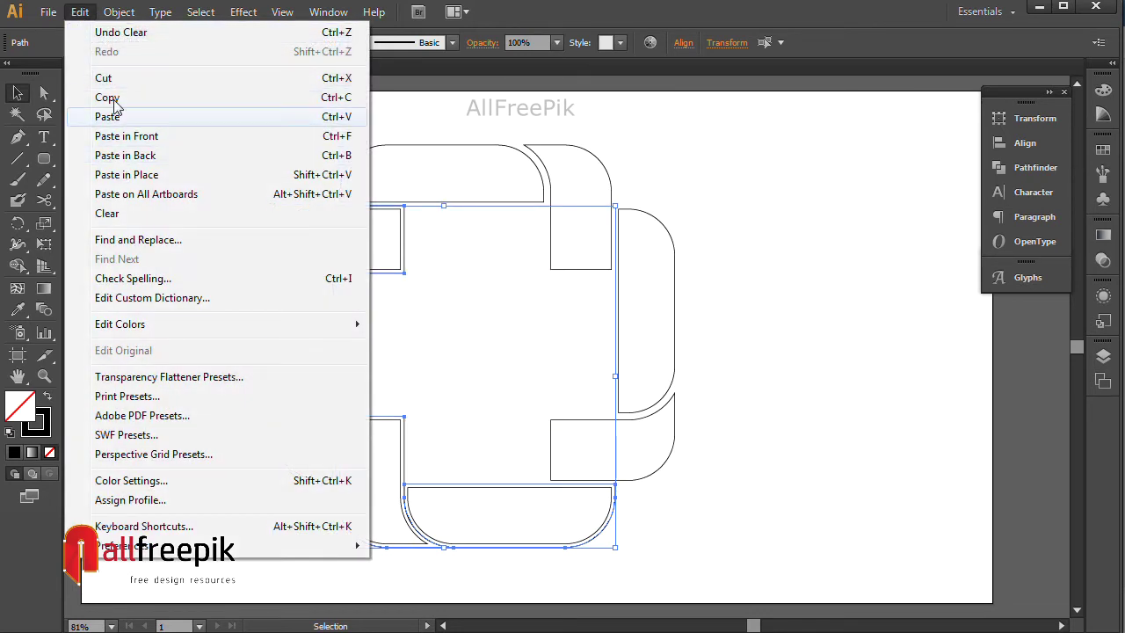
pyautogui.click(126, 214)
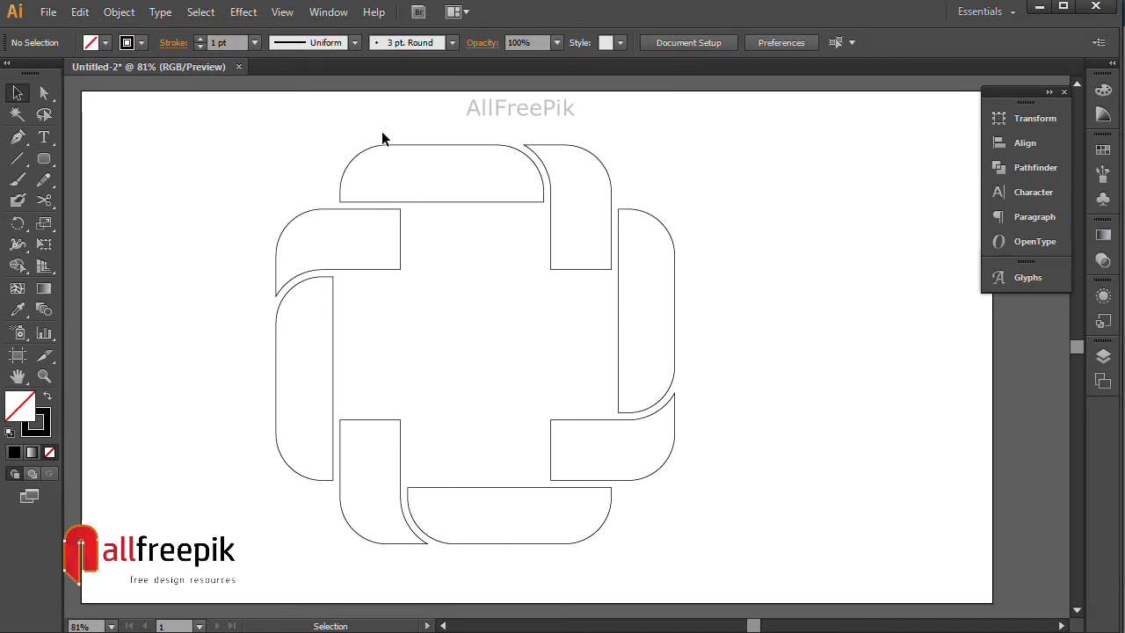
# Fill the wide top band piece with bright red and the adjoining top-right vertical piece with dark red.
pyautogui.moveTo(427, 146); pyautogui.dragTo(429, 148)
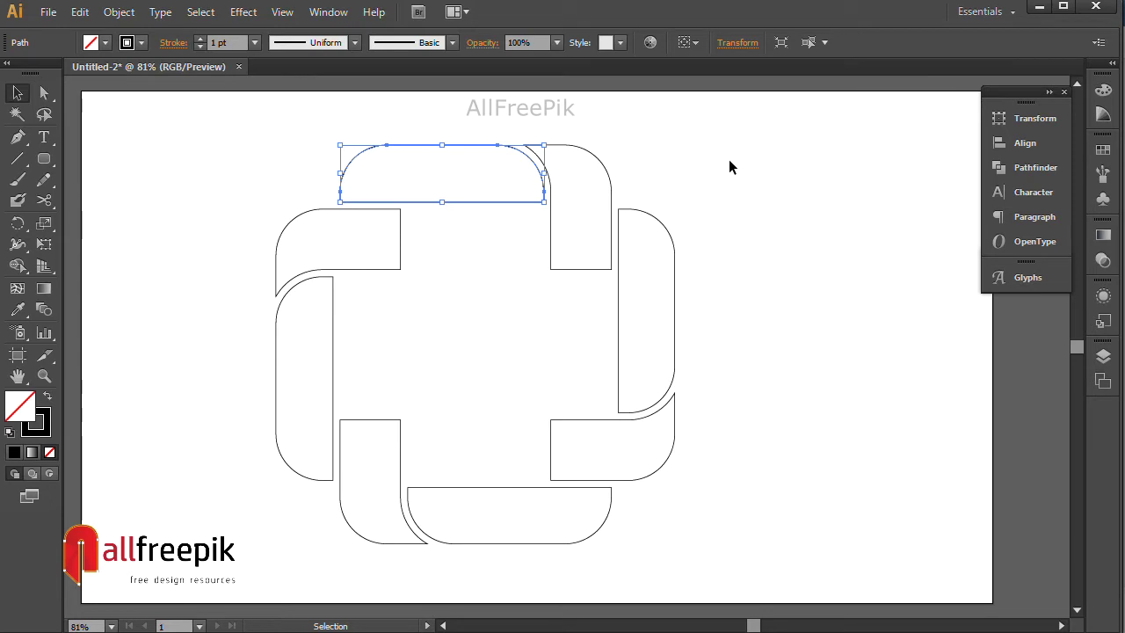
pyautogui.click(1102, 149)
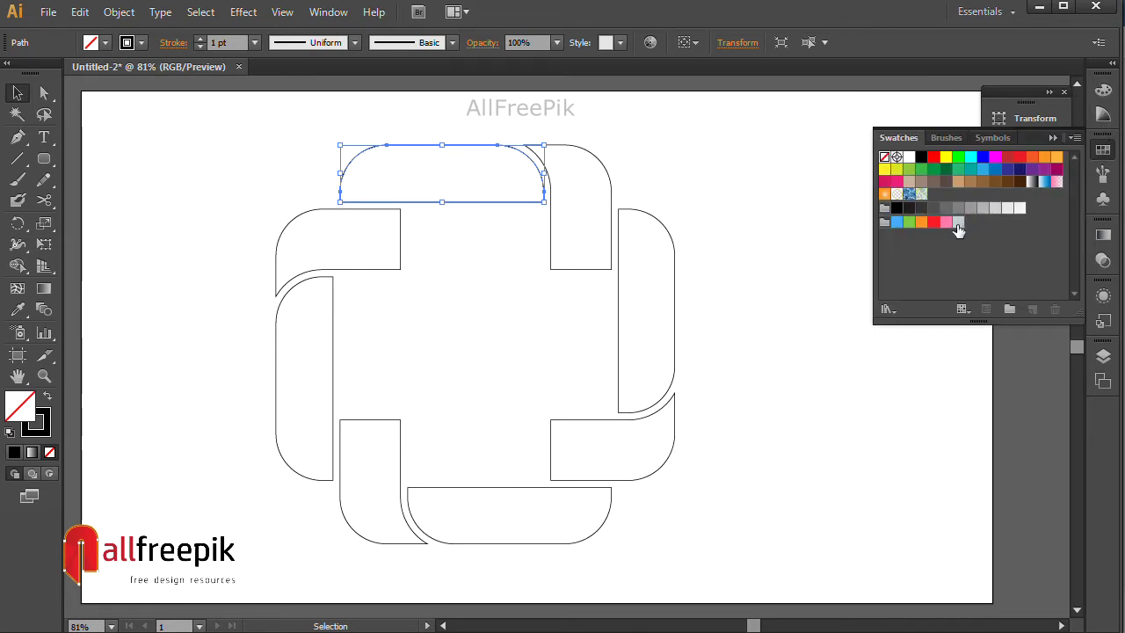
pyautogui.click(1019, 157)
pyautogui.click(605, 168)
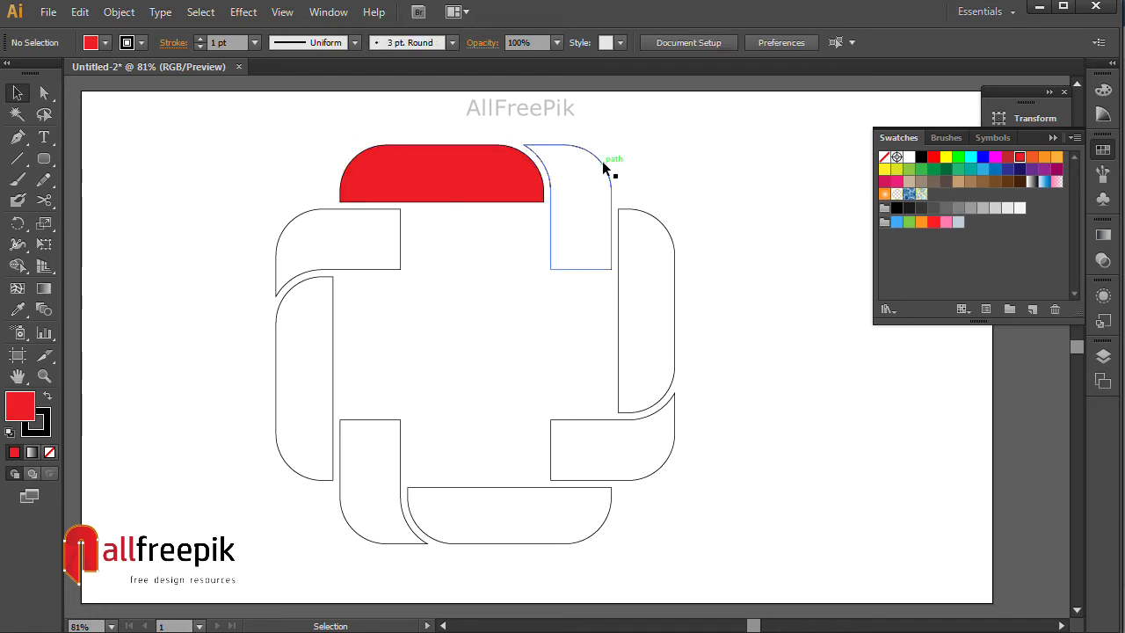
pyautogui.click(610, 172)
pyautogui.click(1004, 160)
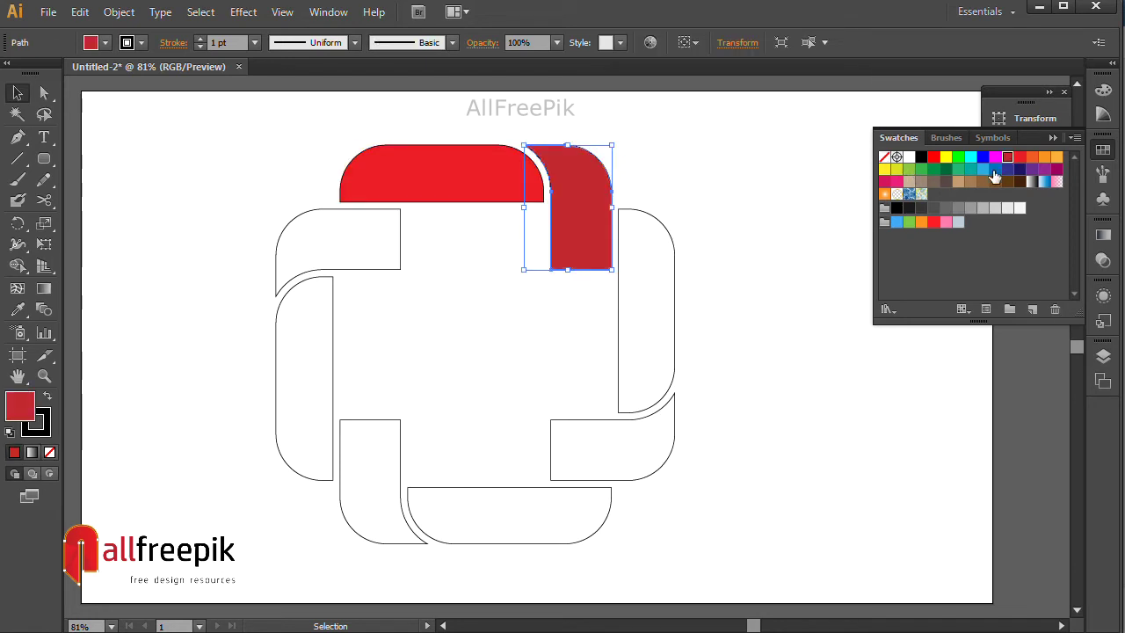
pyautogui.click(753, 239)
# Fill the tall right-side band piece with blue and the adjoining bottom-right piece with dark navy blue.
pyautogui.click(673, 233)
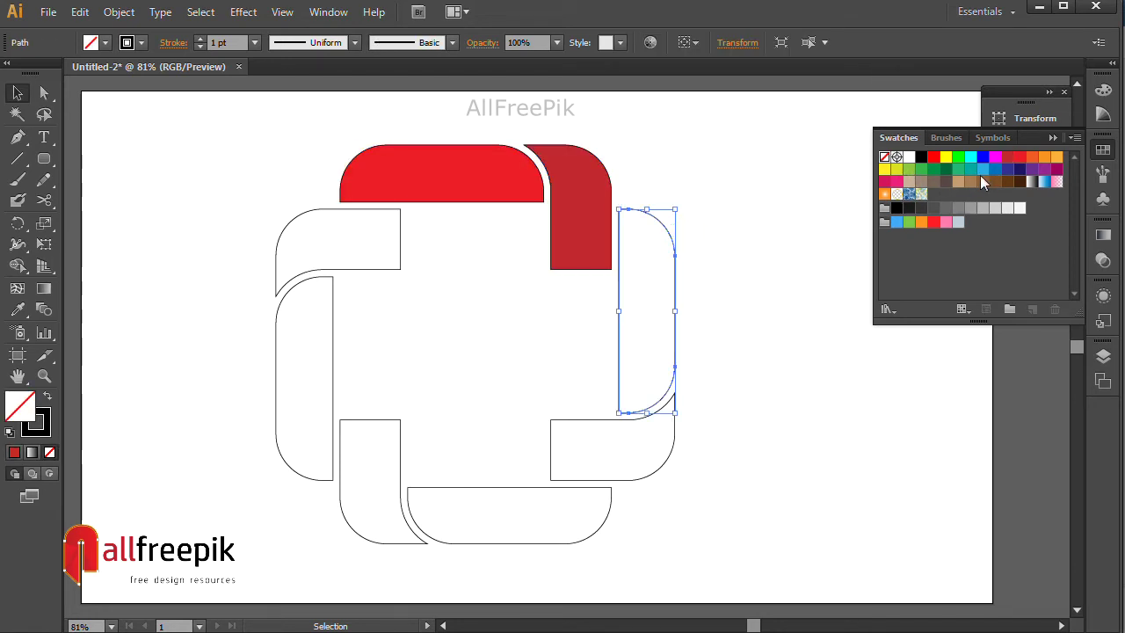
pyautogui.click(1007, 168)
pyautogui.click(690, 448)
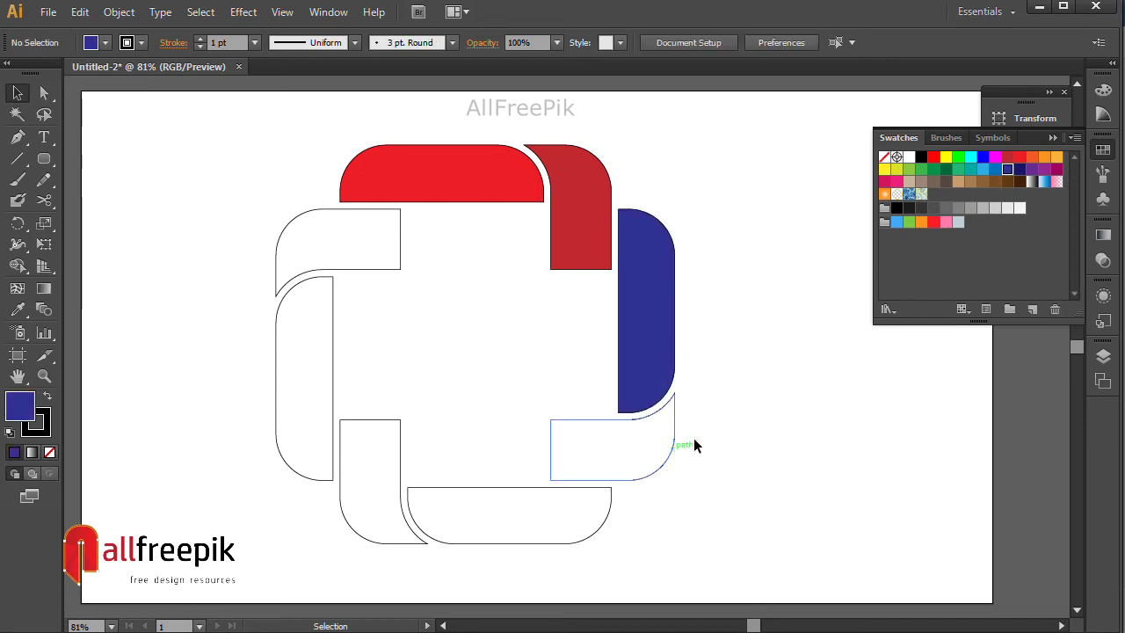
pyautogui.click(675, 425)
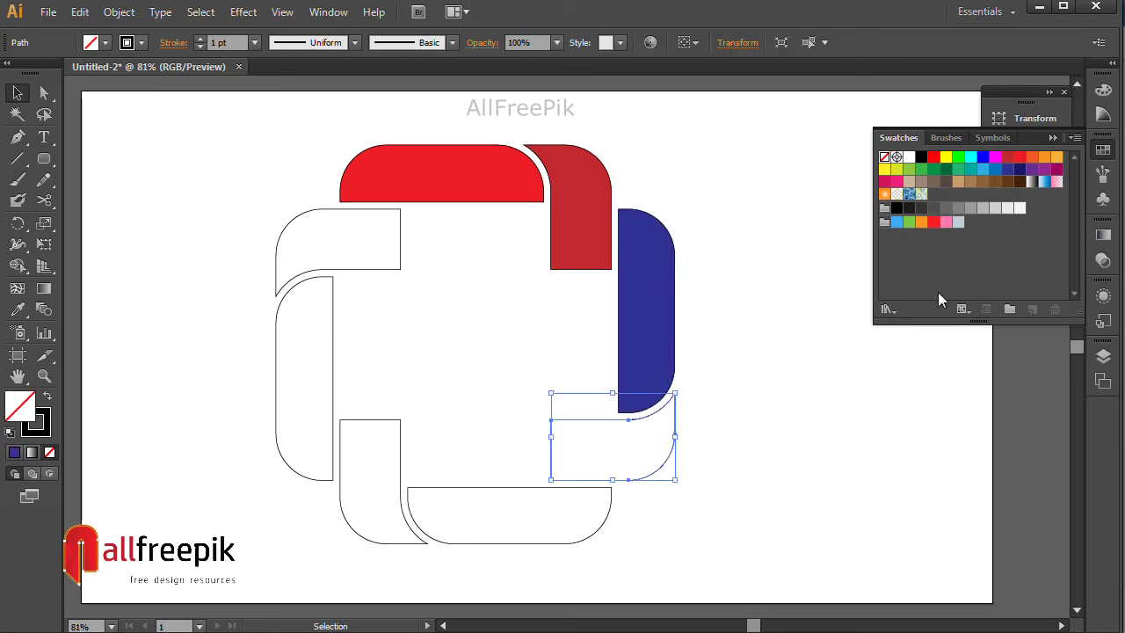
pyautogui.click(1018, 172)
pyautogui.click(811, 445)
# Fill the wide bottom band piece with green and the adjoining bottom-left vertical piece with dark green.
pyautogui.click(606, 520)
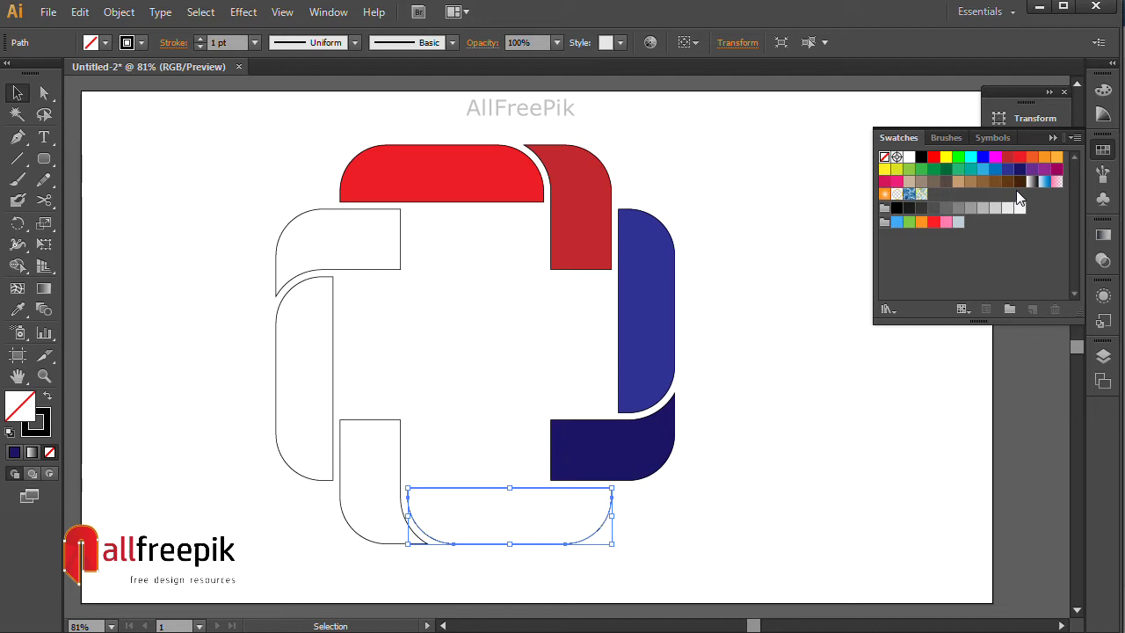
pyautogui.click(932, 170)
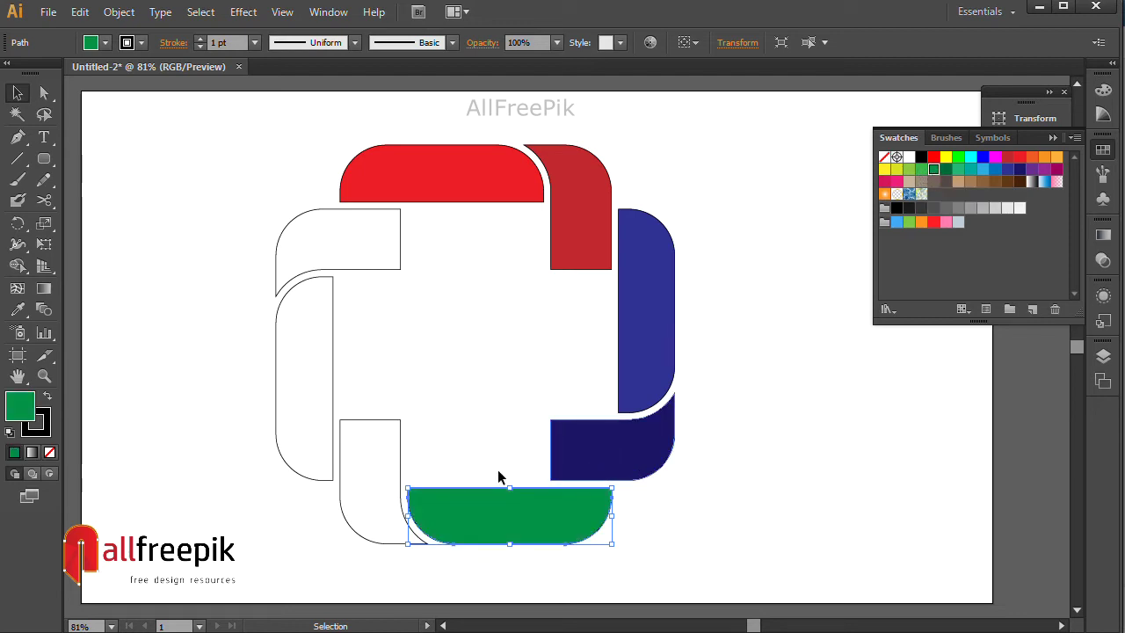
pyautogui.click(396, 440)
pyautogui.click(946, 169)
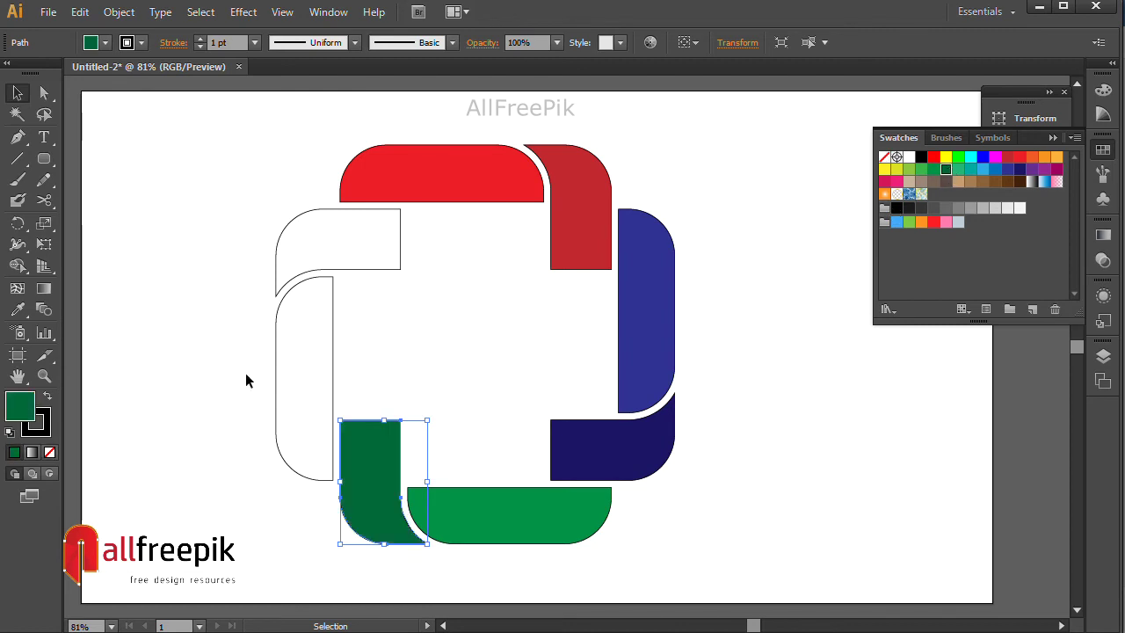
# Fill the upper-left band piece with pink and the tall left-side piece with dark magenta.
pyautogui.click(332, 343)
pyautogui.click(399, 273)
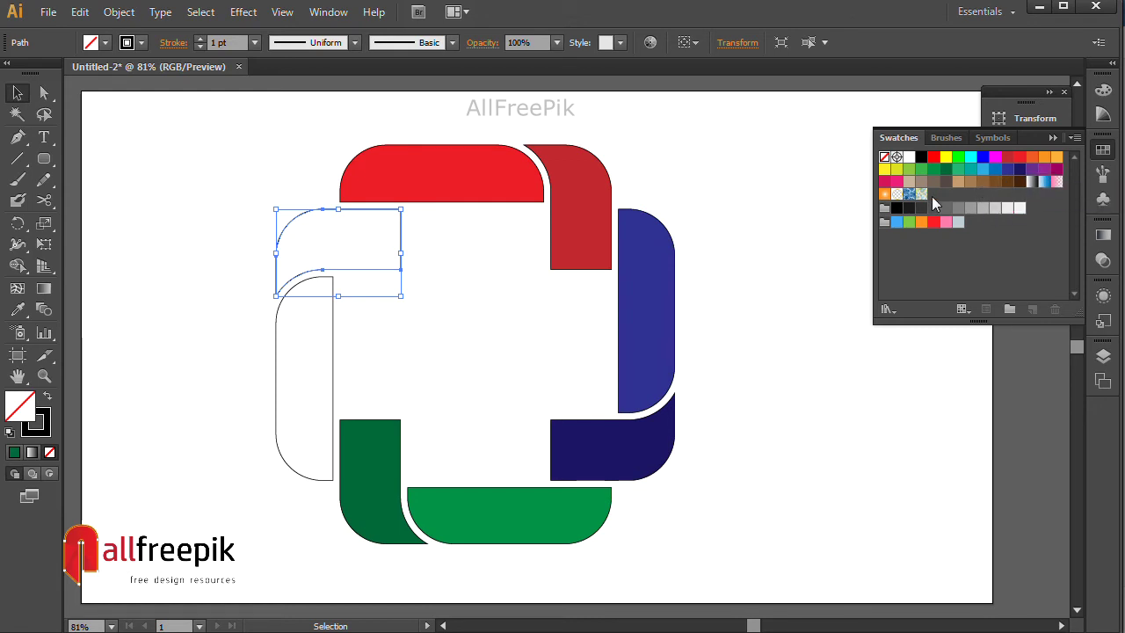
pyautogui.click(897, 182)
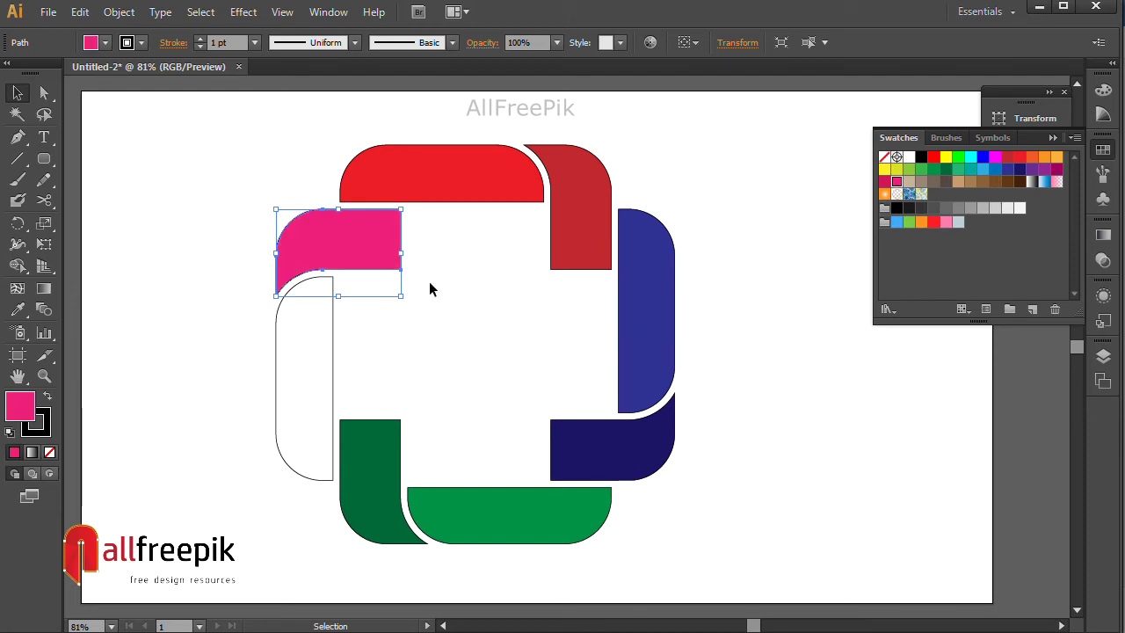
pyautogui.click(327, 351)
pyautogui.click(333, 351)
pyautogui.click(1056, 169)
pyautogui.click(849, 429)
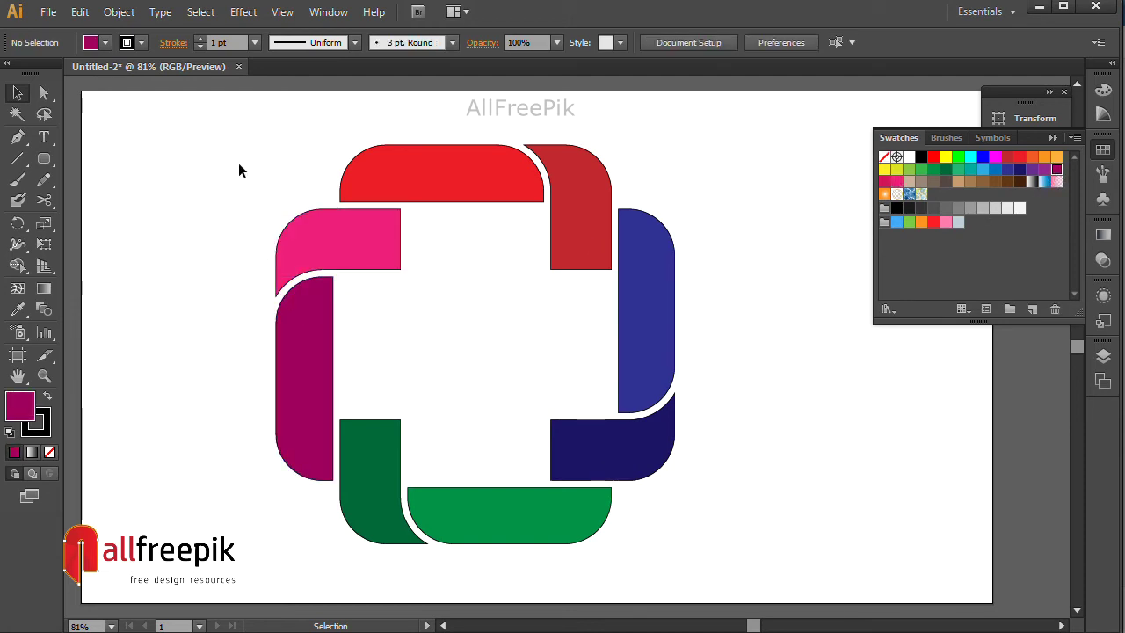
# Remove the stroke from all eight colored band pieces and deselect the artwork.
pyautogui.moveTo(212, 134); pyautogui.dragTo(710, 561)
pyautogui.click(140, 43)
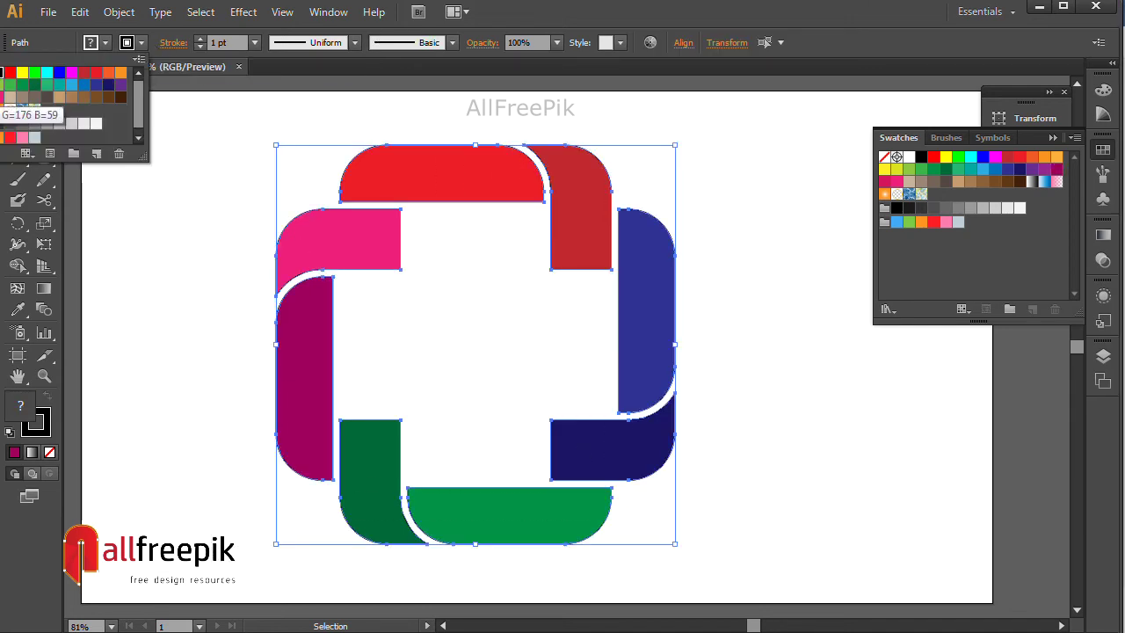
pyautogui.click(233, 143)
pyautogui.click(246, 145)
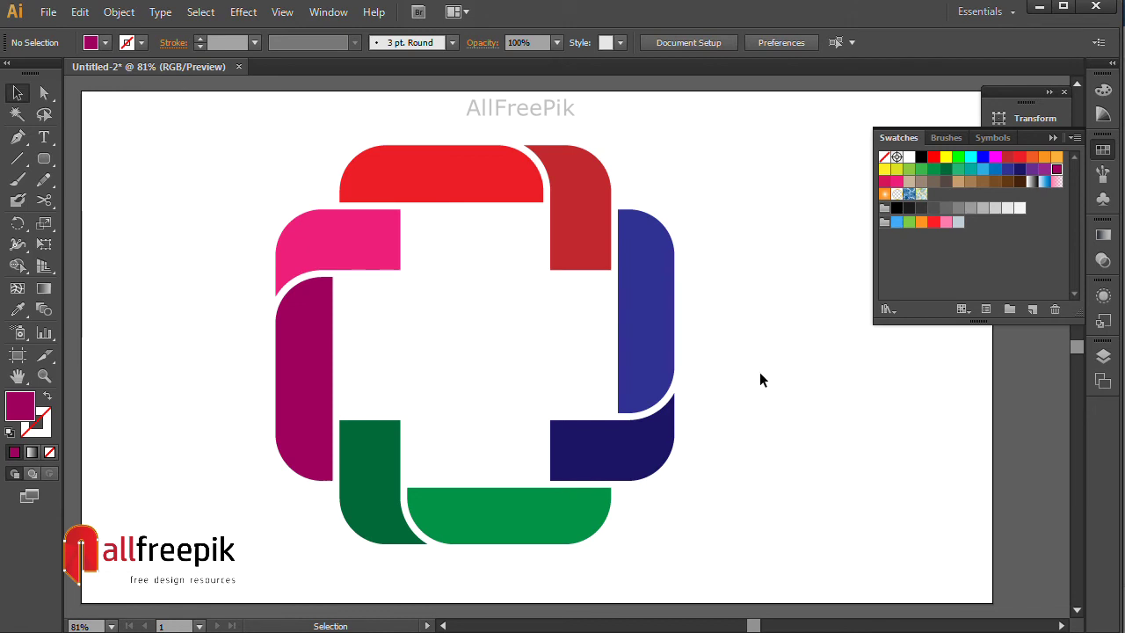